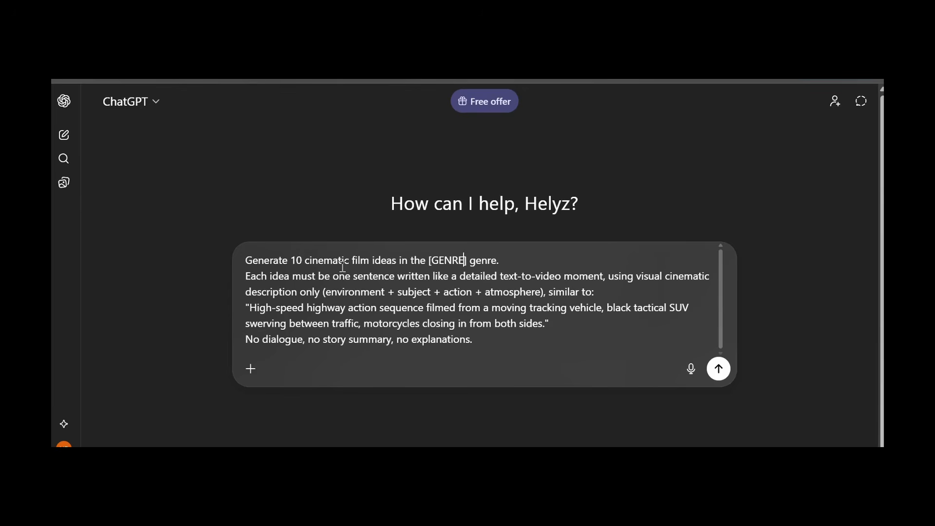
Replace the [GENRE] placeholder with "action" and send the prompt for 10 cinematic film ideas
key("BackSpace")
key("BackSpace")
key("BackSpace")
key("BackSpace")
key("BackSpace")
key("BackSpace")
key("BackSpace")
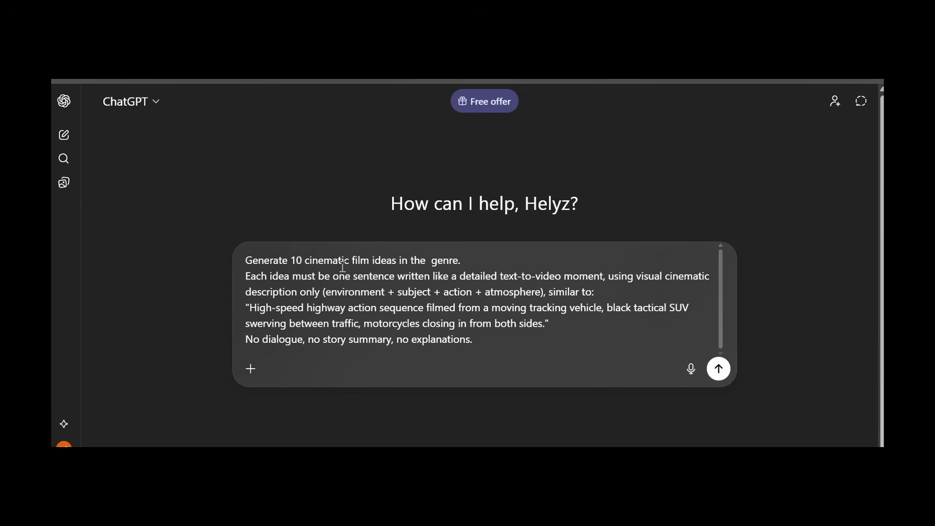
type("action")
left_click(718, 369)
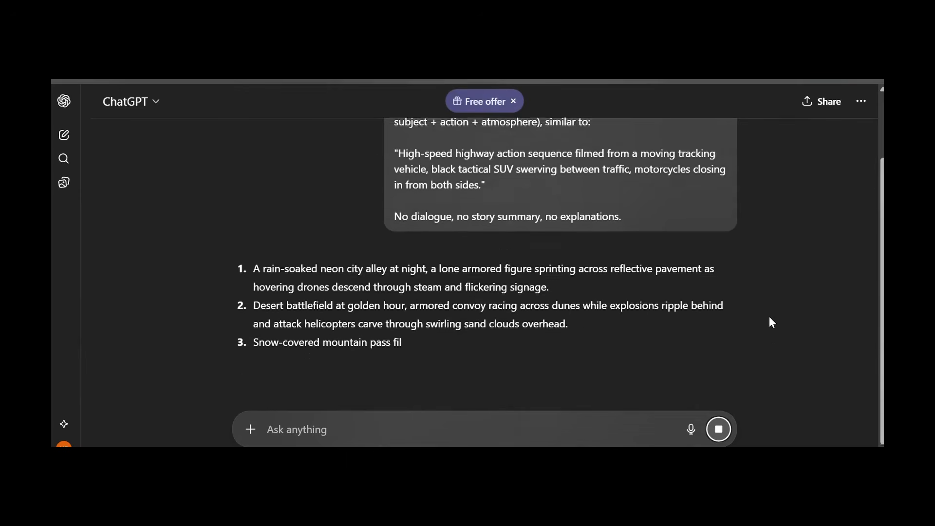
Read through the generated action film ideas and request another batch with the message "more"
left_click_drag(880, 322, 880, 420)
scroll(545, 213, "down", 2)
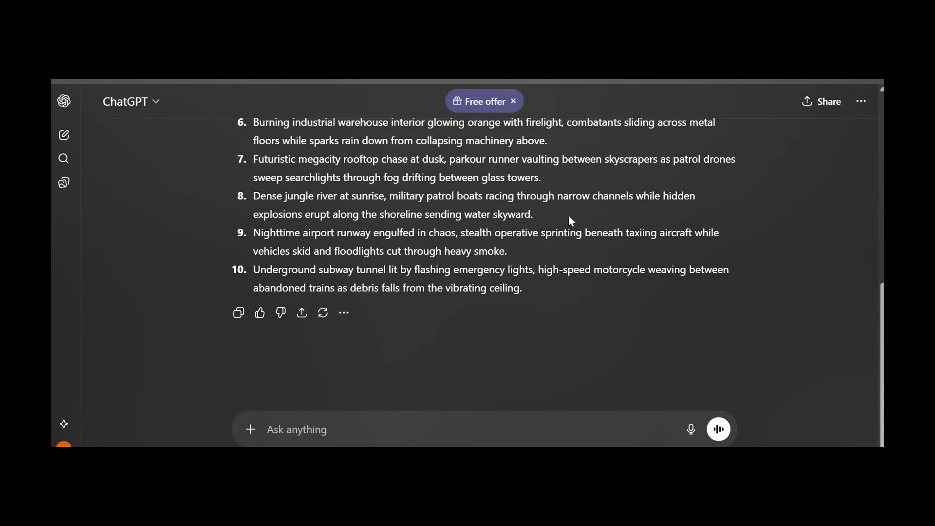
scroll(539, 382, "up", 3)
scroll(438, 389, "down", 2)
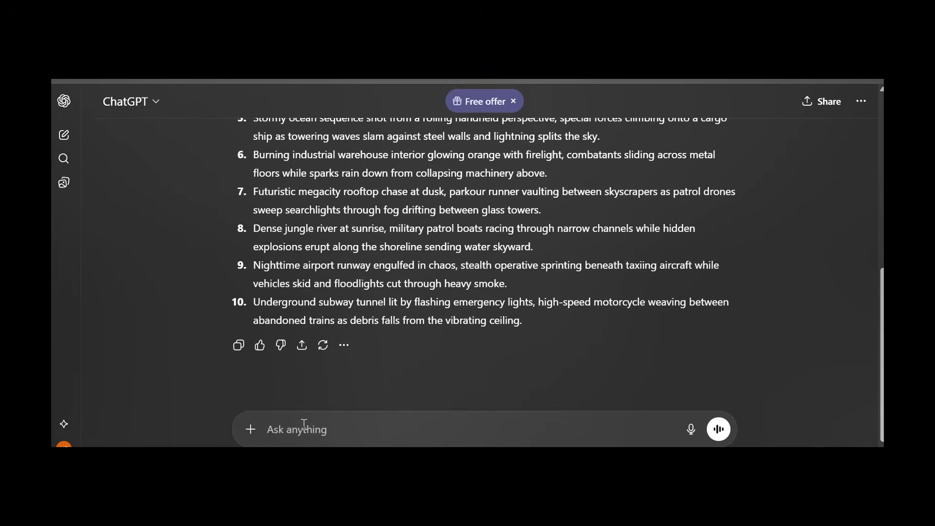
type("more")
key("Return")
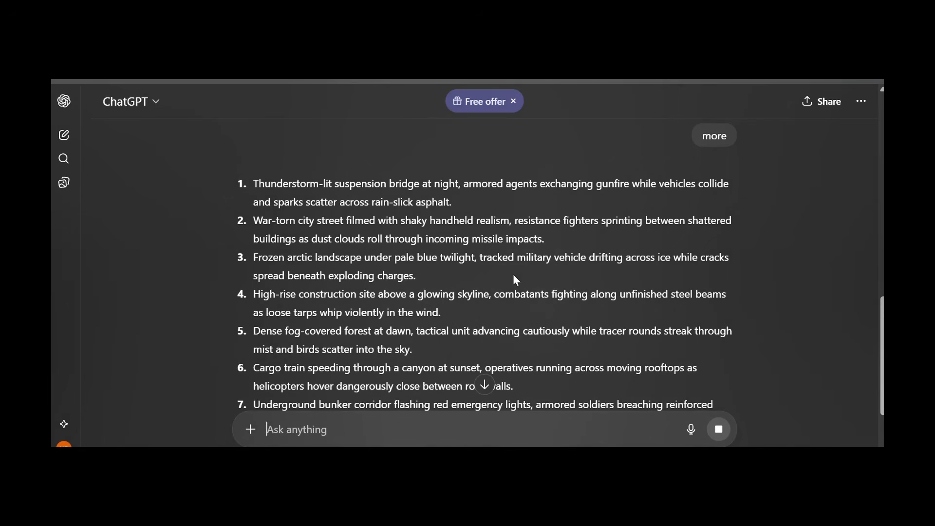
scroll(731, 401, "down", 4)
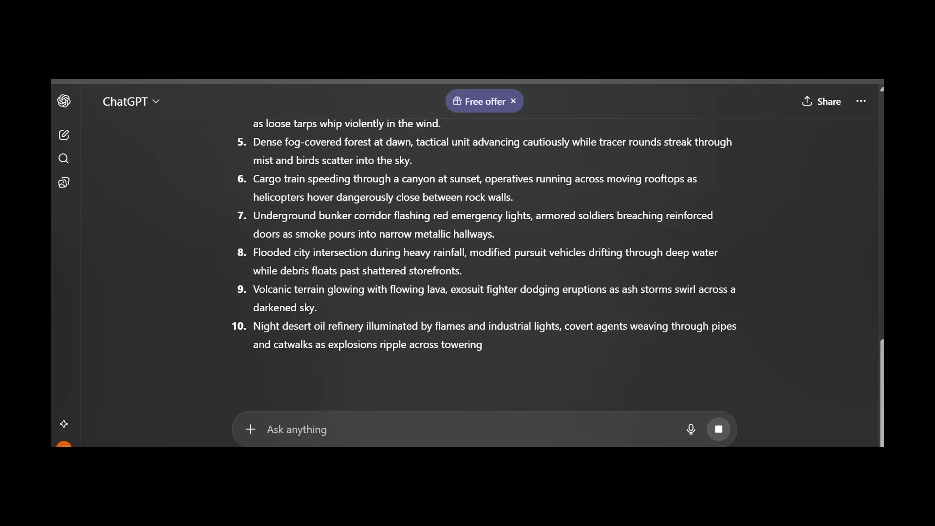
scroll(730, 401, "up", 15)
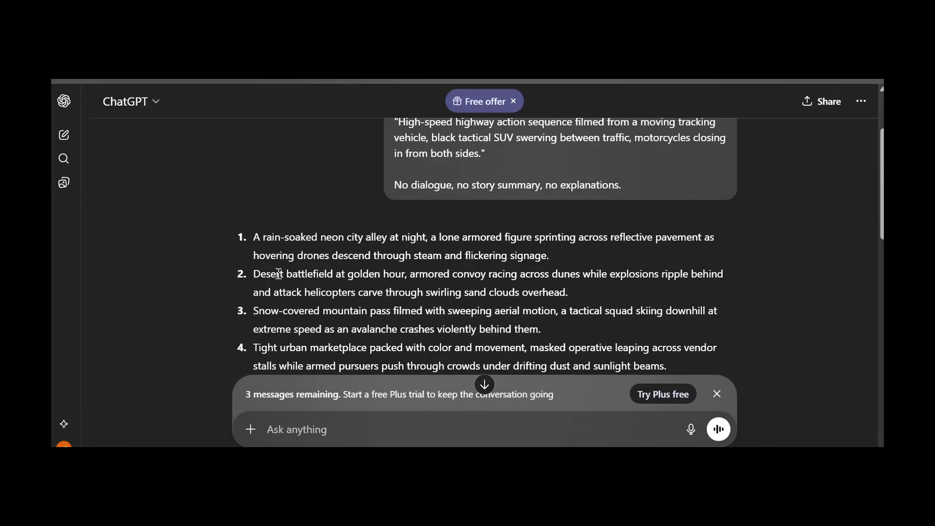
scroll(278, 273, "down", 2)
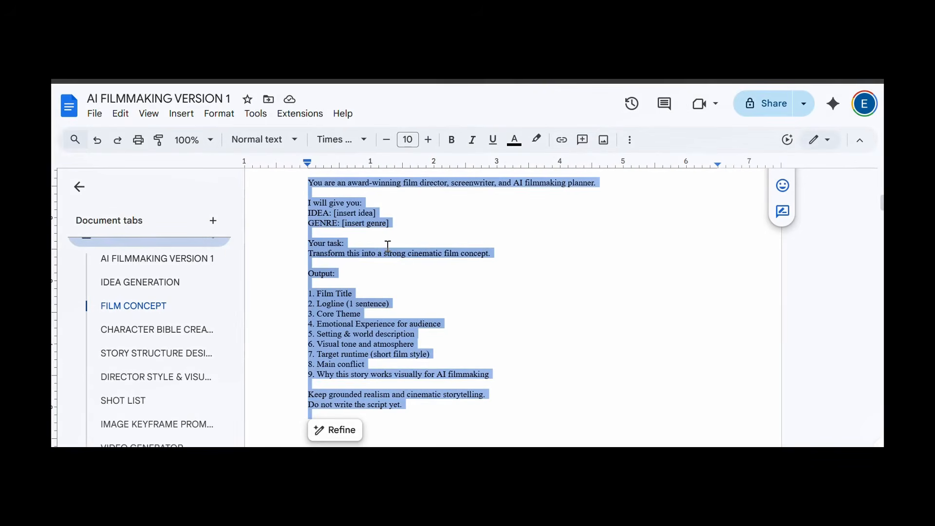
Copy the FILM CONCEPT prompt from the AI FILMMAKING VERSION 1 document and paste it into a new ChatGPT chat
left_click(458, 265)
left_click(144, 307)
left_click_drag(309, 237, 367, 200)
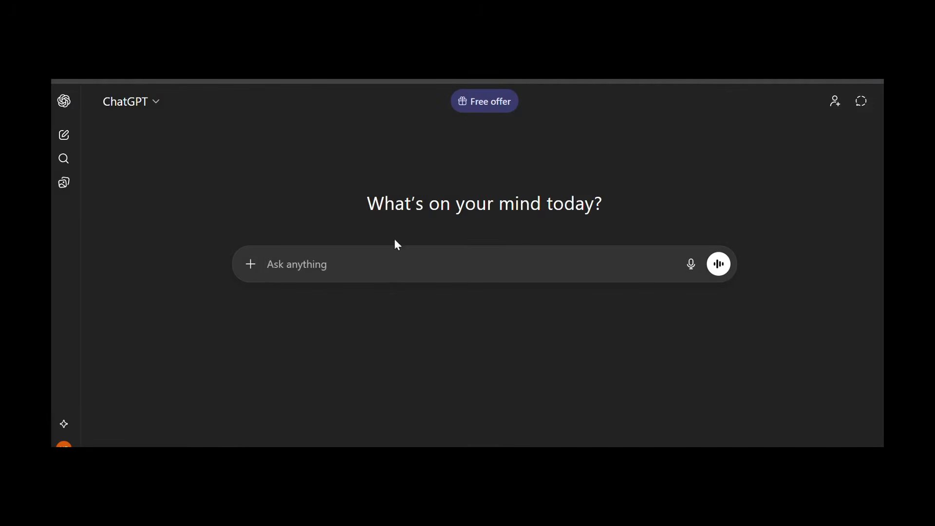
key("ctrl+v")
scroll(396, 302, "down", 1)
scroll(395, 302, "up", 1)
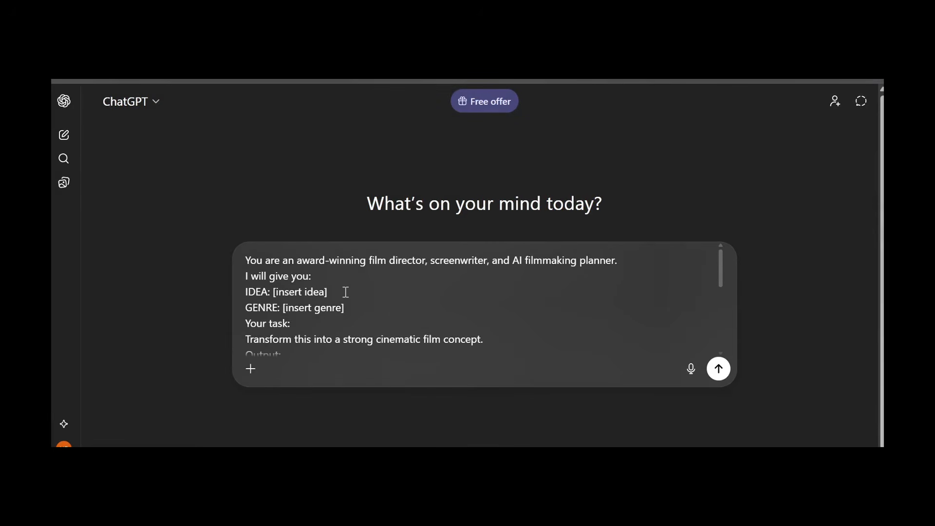
scroll(345, 291, "down", 3)
scroll(345, 292, "up", 3)
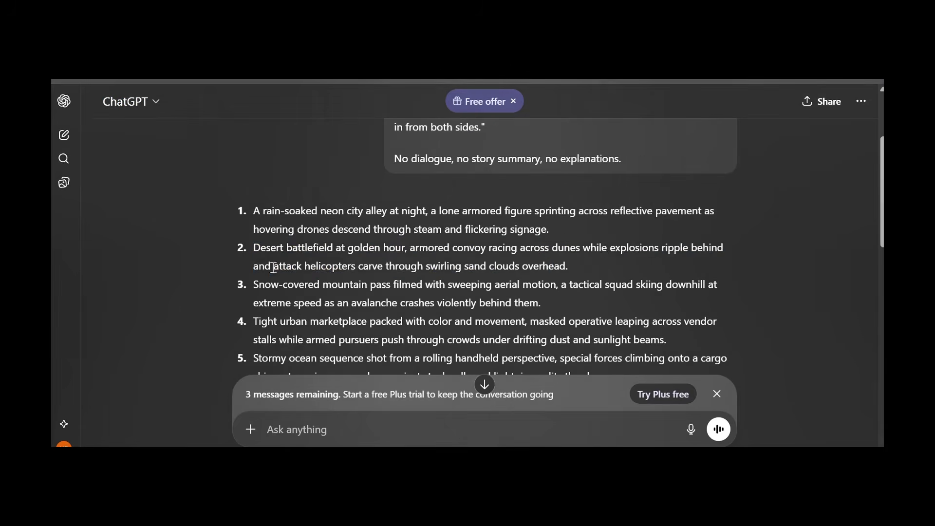
Copy the second idea, the desert battlefield convoy, and put it in quotation marks in place of the [insert idea] placeholder
left_click_drag(254, 247, 584, 267)
key("ctrl+c")
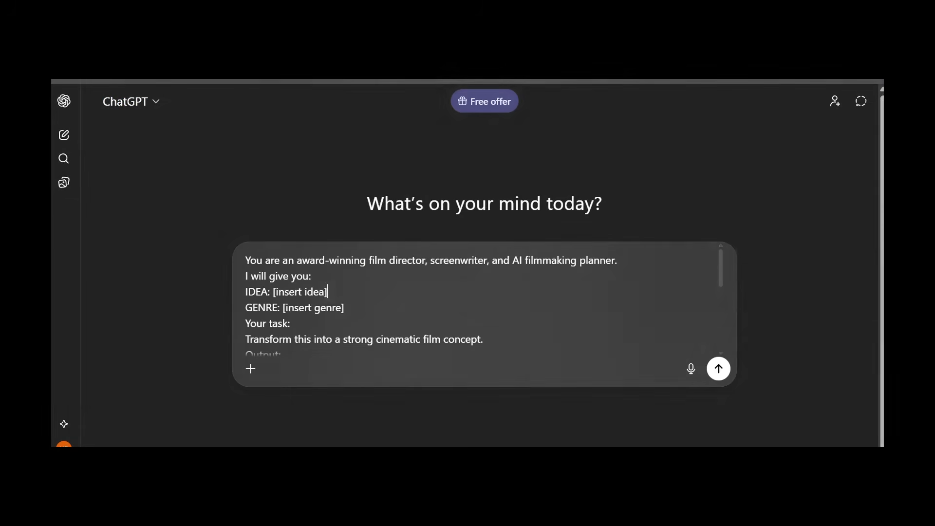
key("BackSpace")
key("BackSpace")
key("BackSpace")
key("BackSpace")
key("BackSpace")
key("BackSpace")
key("BackSpace")
key("BackSpace")
key("BackSpace")
key("BackSpace")
key("BackSpace")
key("BackSpace")
key("BackSpace")
type("\"")
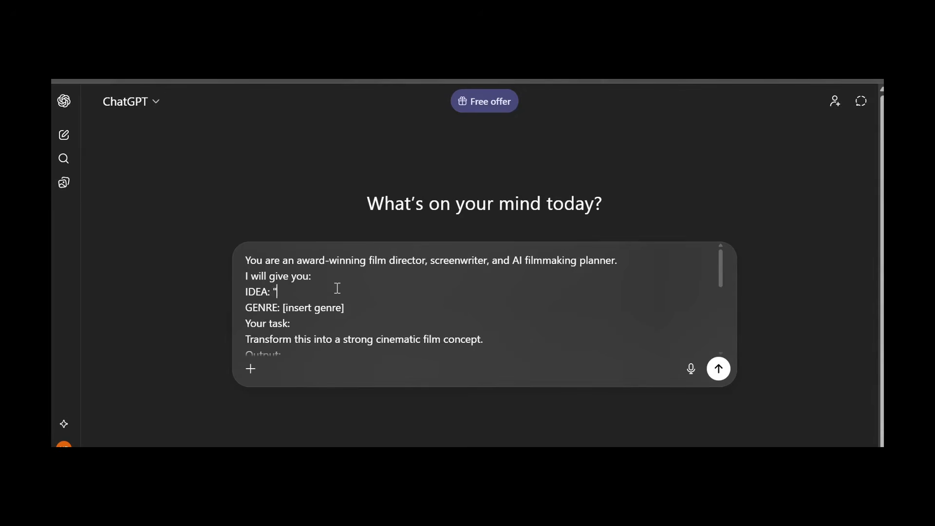
key("ctrl+v")
Replace the [insert genre] placeholder in the film concept prompt with "action"
key("BackSpace")
key("BackSpace")
key("BackSpace")
key("BackSpace")
key("BackSpace")
key("BackSpace")
key("BackSpace")
key("BackSpace")
key("BackSpace")
key("BackSpace")
key("BackSpace")
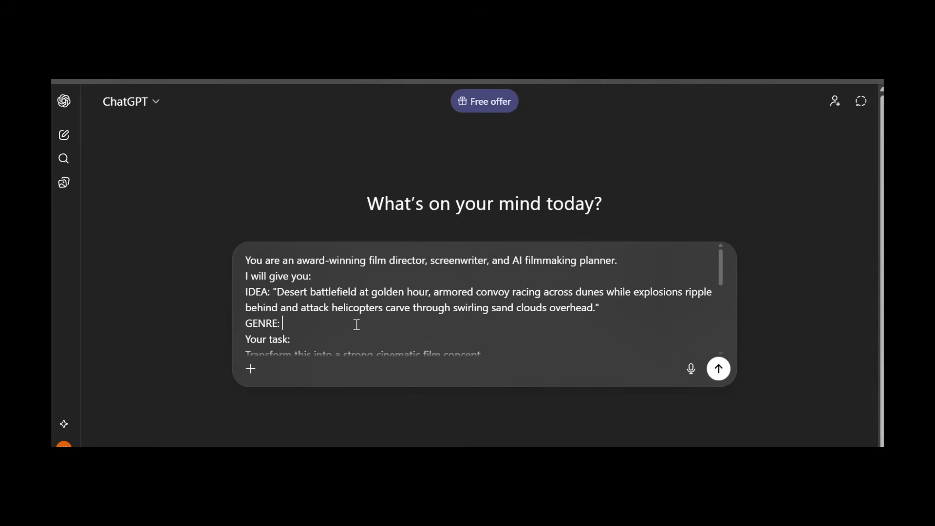
type("action")
Extend the target runtime line with "2-5 minutes" after "short film style" and send the film concept prompt
scroll(356, 324, "down", 2)
scroll(356, 324, "up", 2)
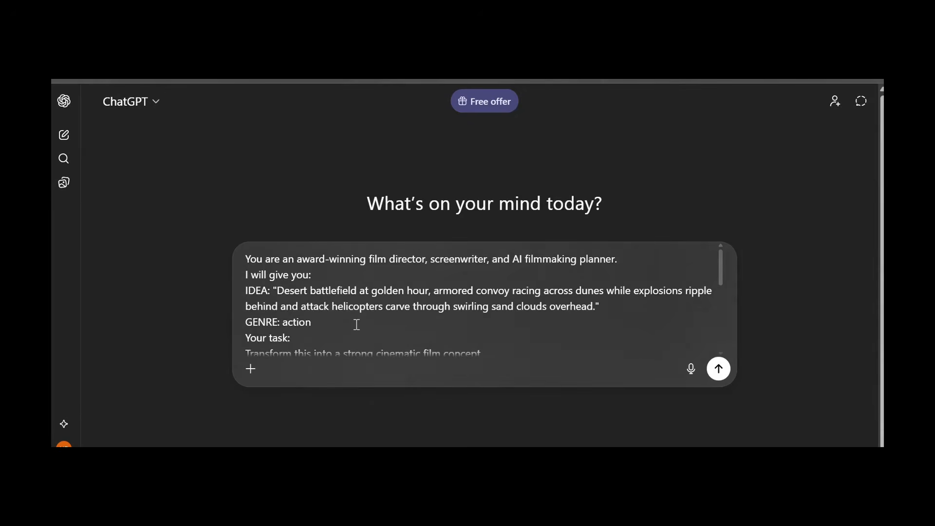
scroll(390, 291, "down", 5)
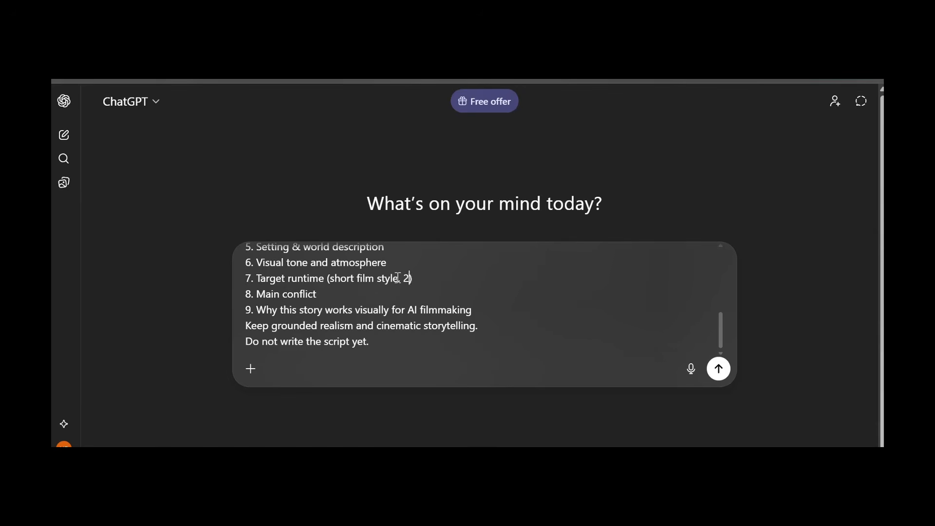
type("nutes")
key("Return")
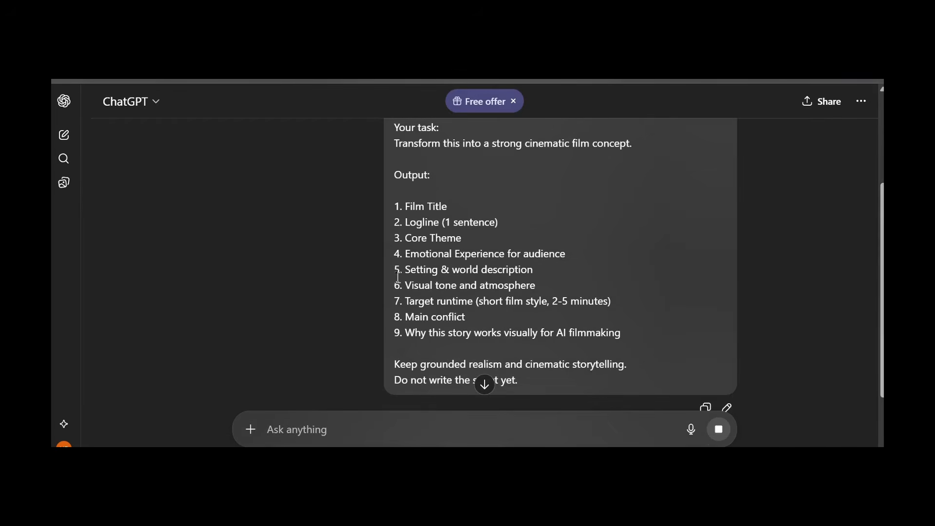
Review the generated film concept from the title and logline through to the visual tone and atmosphere
left_click(484, 387)
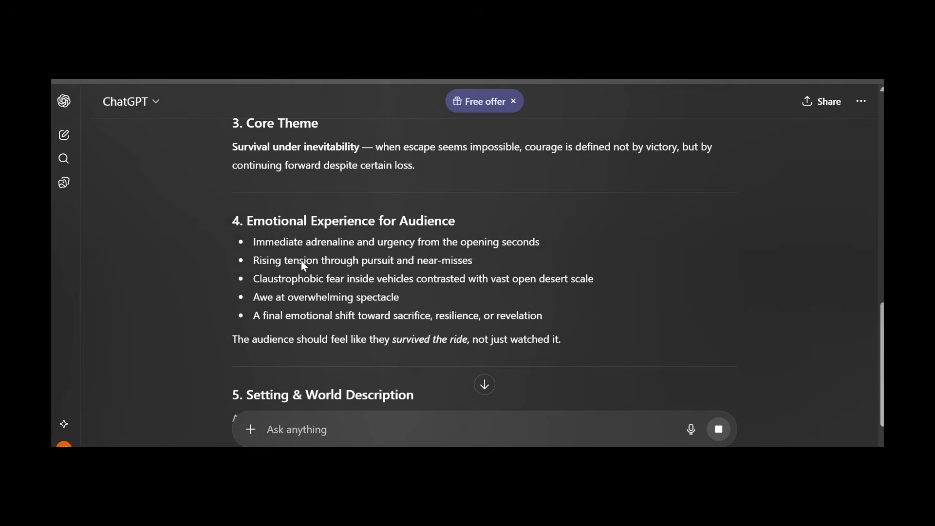
scroll(303, 265, "up", 15)
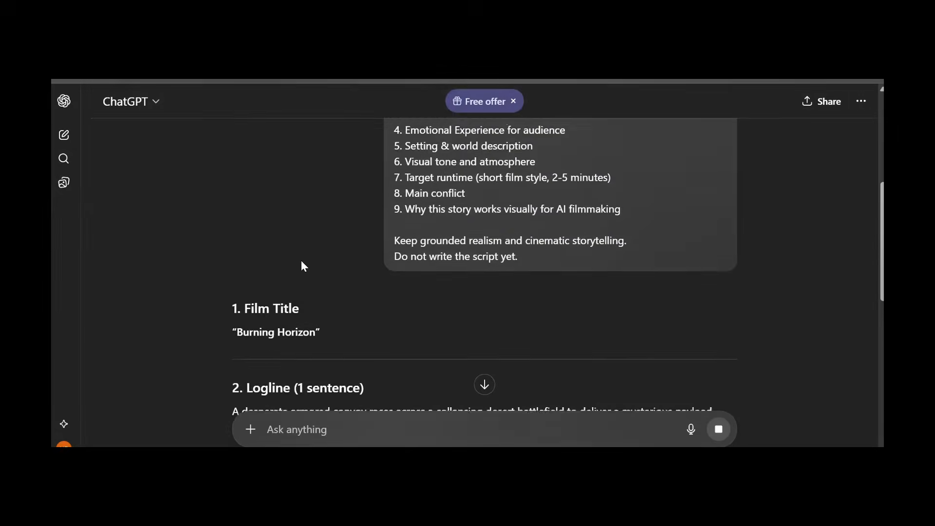
scroll(302, 265, "up", 3)
scroll(301, 265, "down", 6)
scroll(302, 265, "down", 7)
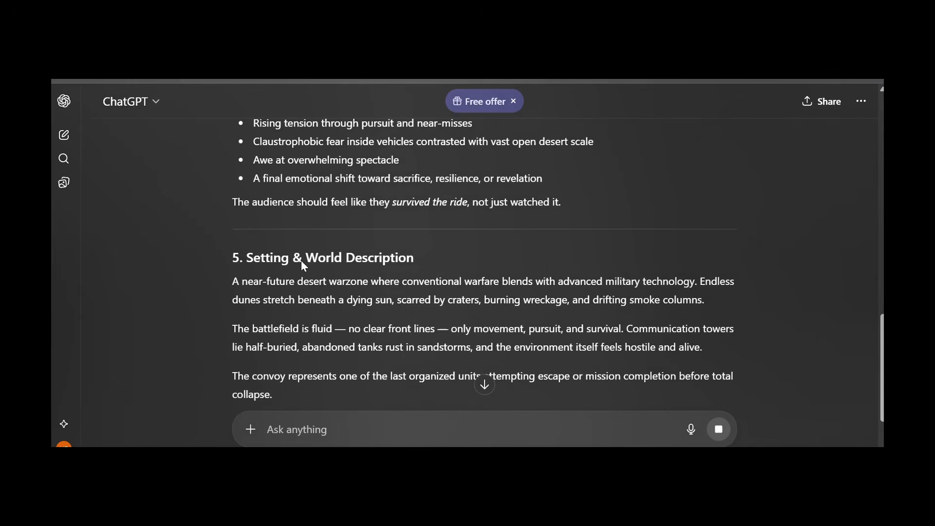
scroll(301, 265, "down", 3)
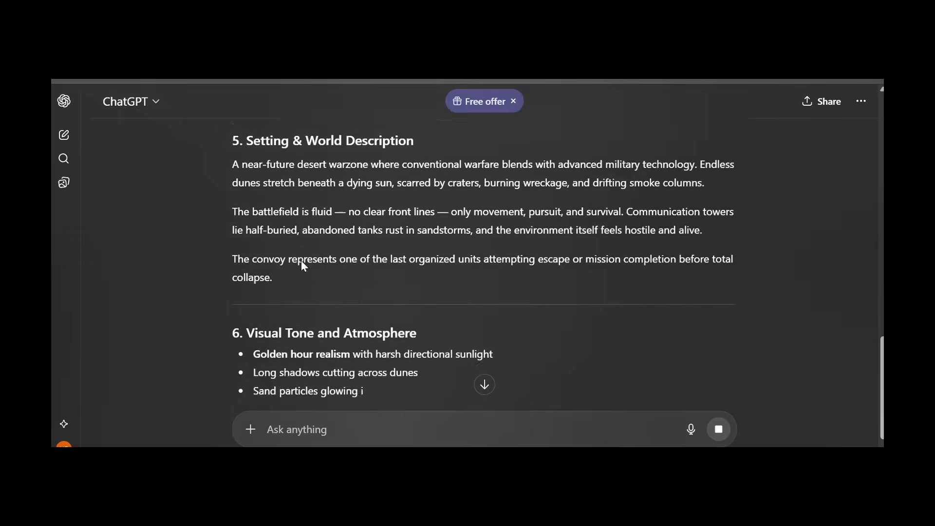
scroll(301, 265, "down", 2)
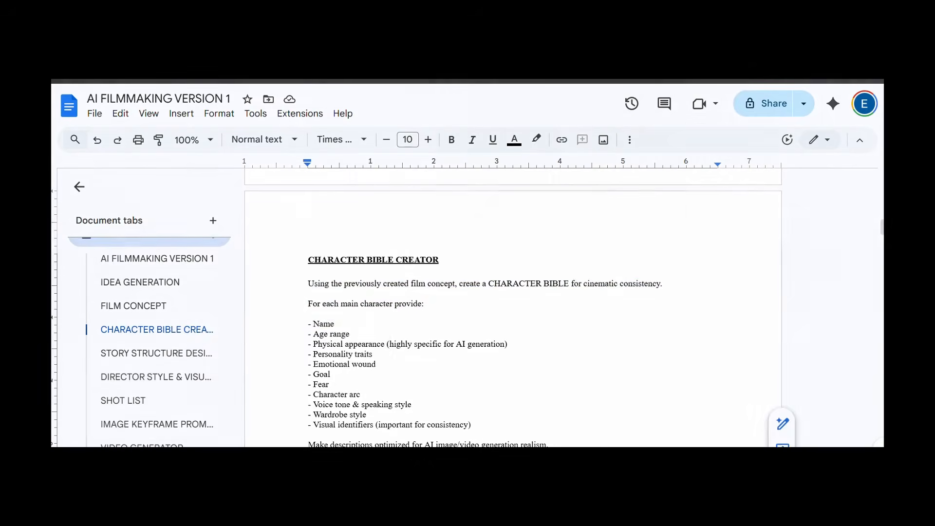
Copy the CHARACTER BIBLE CREATOR prompt from the Google Docs document and send it in the ChatGPT film concept chat
left_click_drag(308, 279, 343, 304)
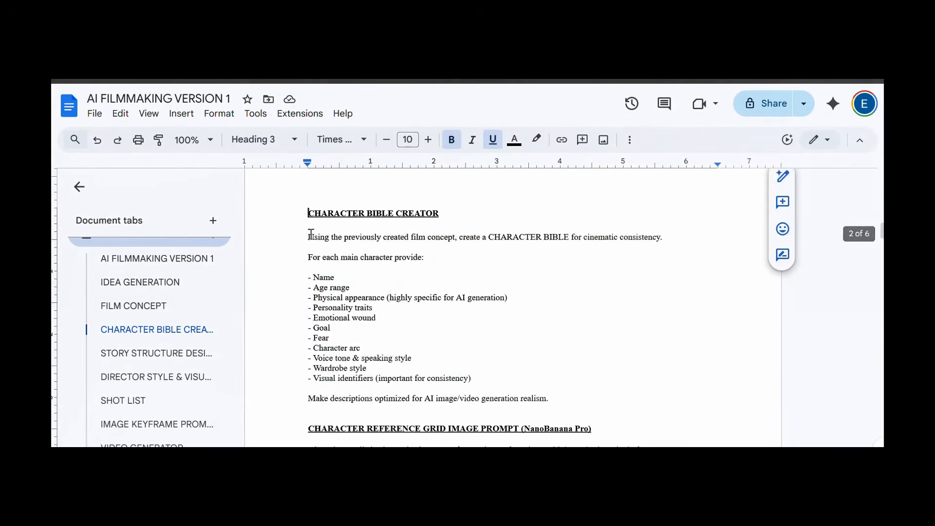
left_click_drag(309, 237, 581, 392)
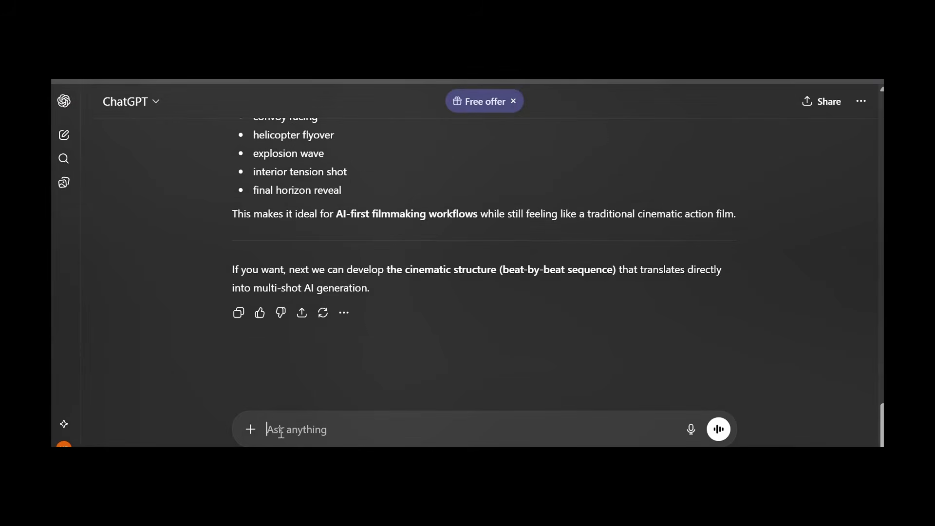
key("ctrl+v")
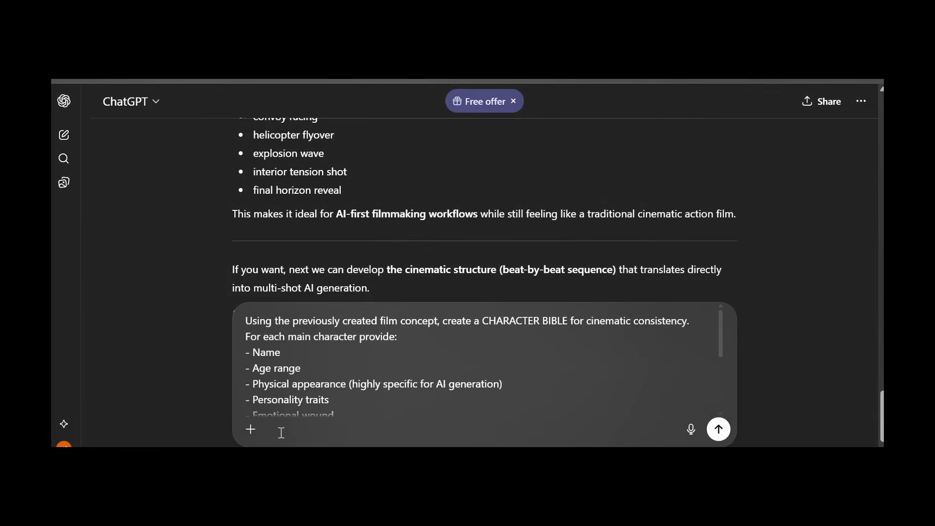
key("Return")
Examine the character bible, covering each character's appearance, arc, voice, wardrobe and visual identifiers, through to the closing summary
scroll(358, 289, "down", 3)
scroll(358, 289, "down", 10)
scroll(442, 281, "up", 6)
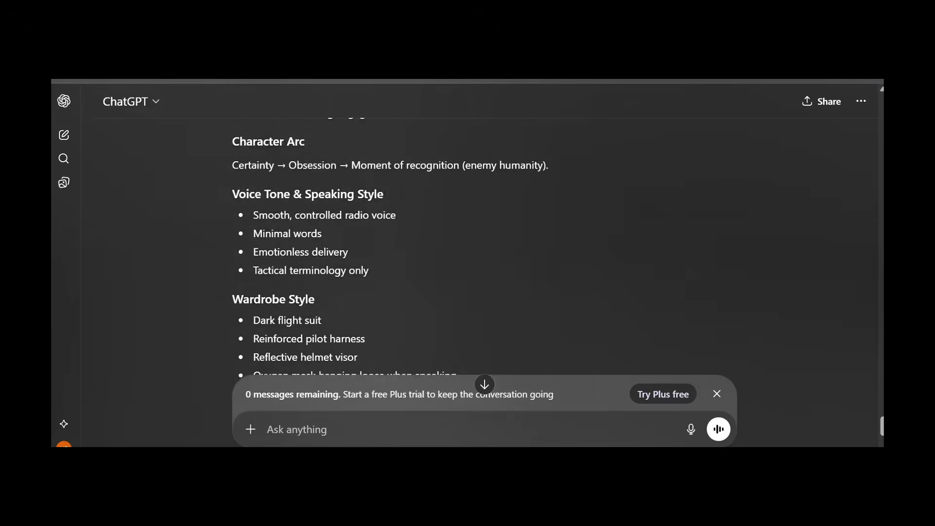
scroll(767, 285, "up", 20)
scroll(769, 290, "up", 15)
scroll(770, 289, "down", 1)
scroll(767, 284, "down", 10)
scroll(767, 284, "down", 7)
scroll(767, 284, "down", 12)
scroll(767, 288, "down", 7)
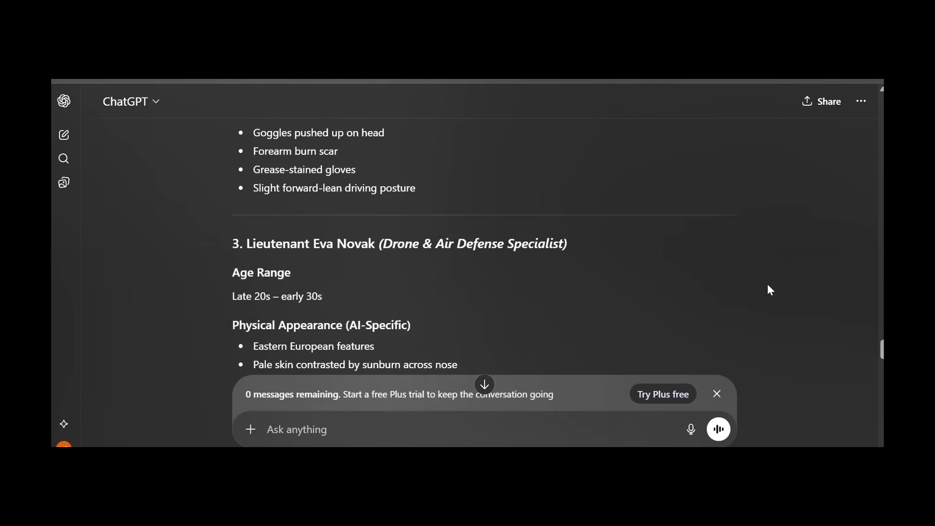
scroll(768, 289, "down", 10)
scroll(767, 285, "down", 12)
scroll(767, 284, "up", 1)
scroll(768, 284, "down", 8)
scroll(768, 285, "down", 9)
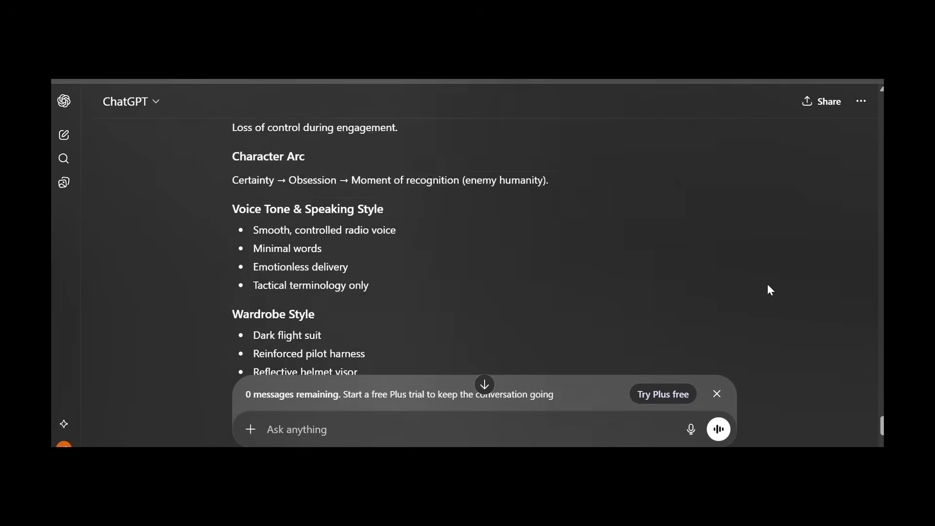
scroll(767, 284, "down", 1)
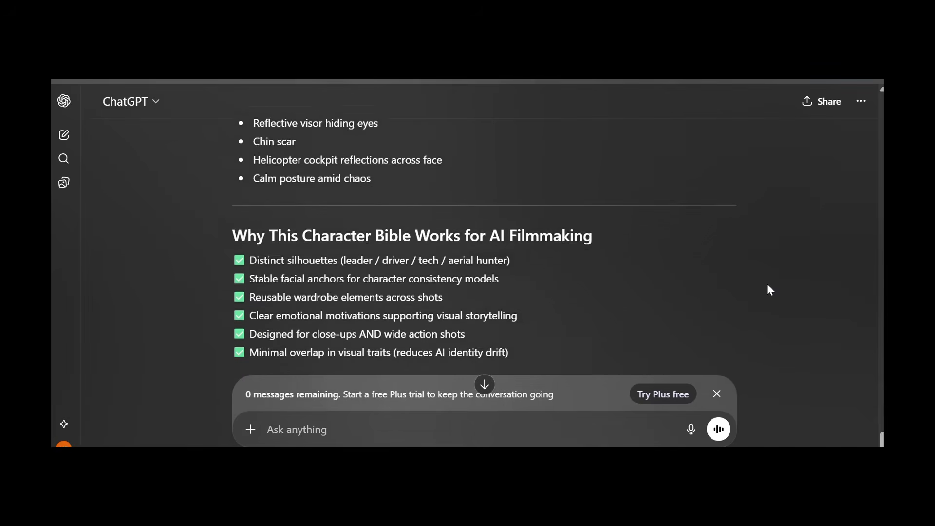
scroll(770, 290, "down", 1)
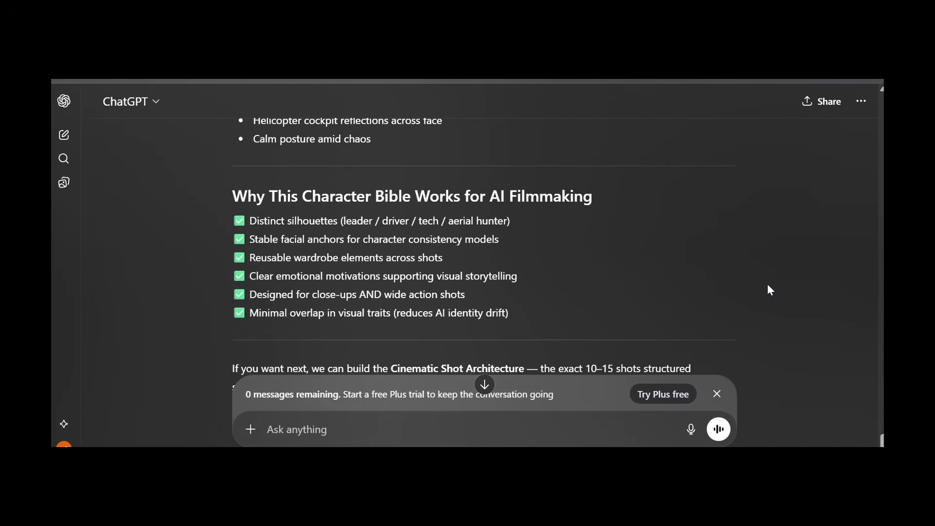
scroll(768, 286, "up", 1)
scroll(768, 286, "down", 1)
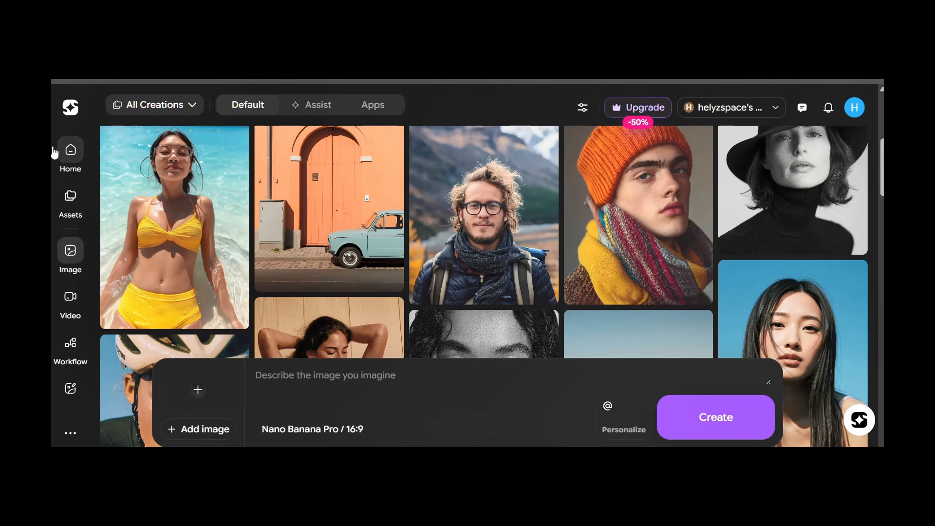
Open the image generator and select Nano Banana Pro as the generation model
left_click(203, 174)
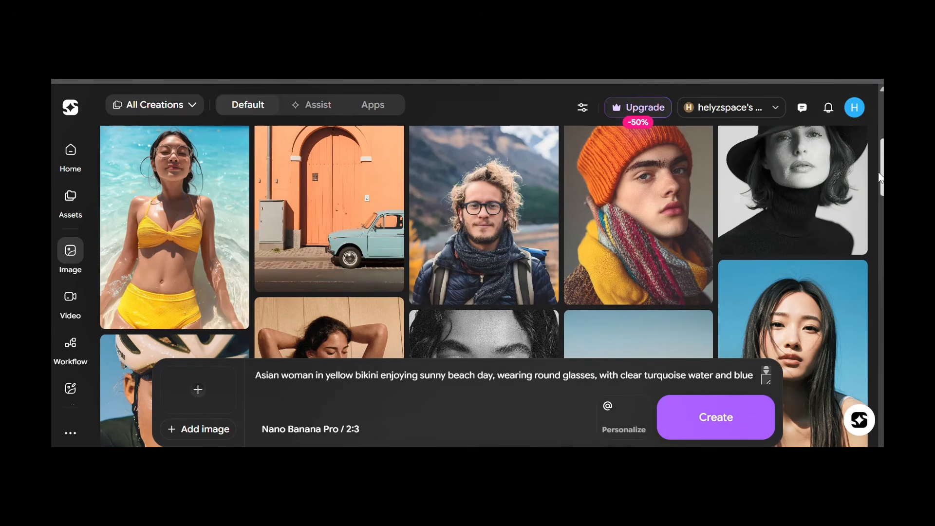
scroll(878, 126, "up", 10)
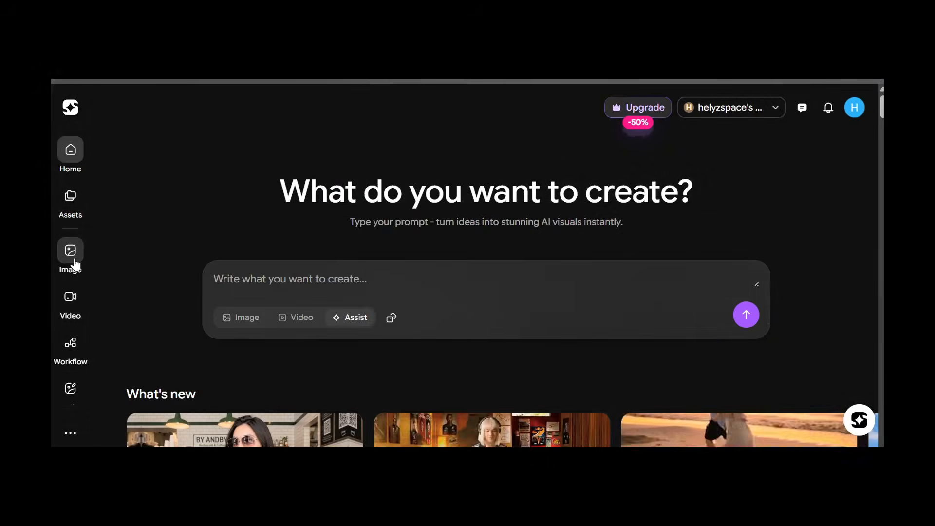
left_click(69, 250)
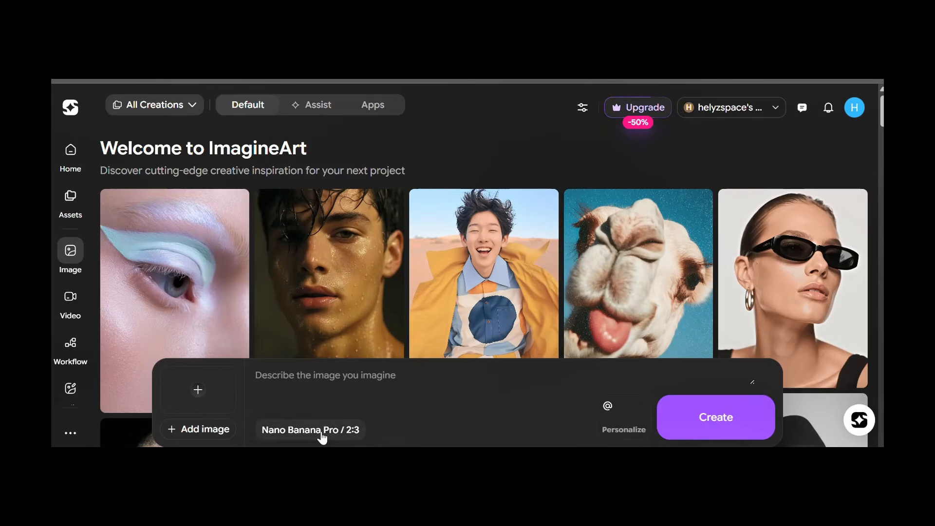
left_click(317, 430)
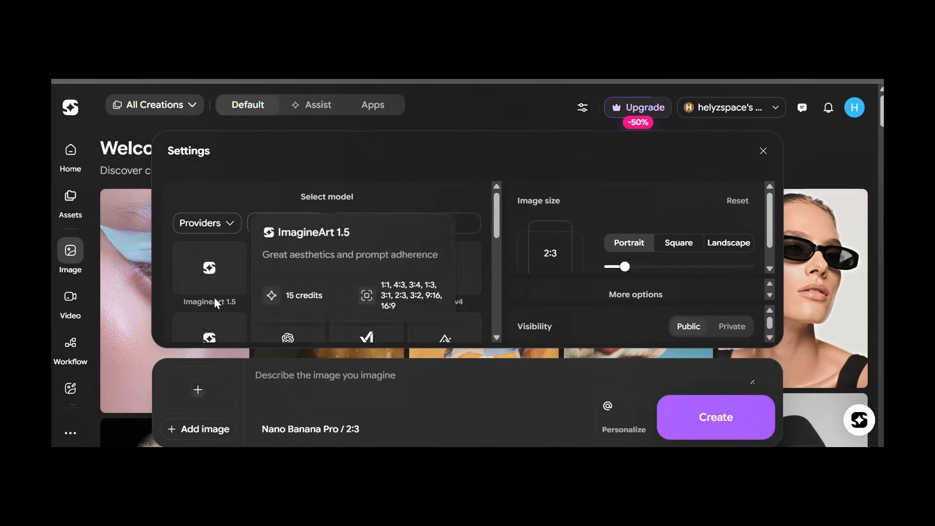
mouse_move(499, 230)
left_mouse_down()
mouse_move(498, 271)
mouse_move(498, 226)
left_mouse_up()
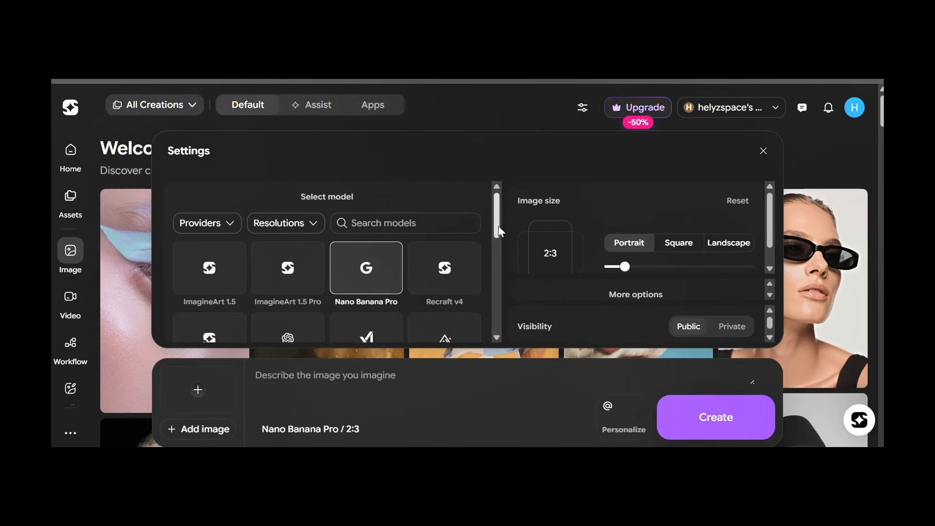
left_click(366, 274)
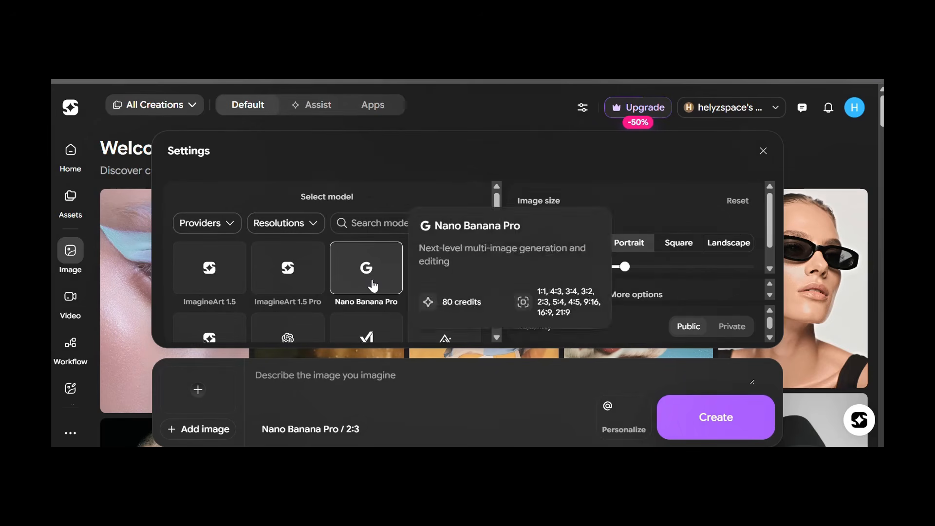
Set the image size to landscape 16:9 and close the generation settings
left_click_drag(770, 222, 772, 230)
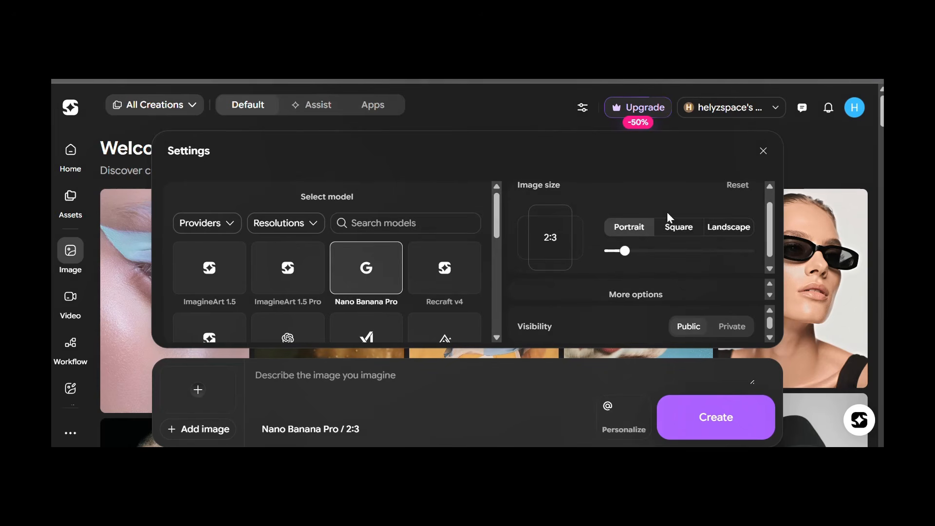
left_click(726, 227)
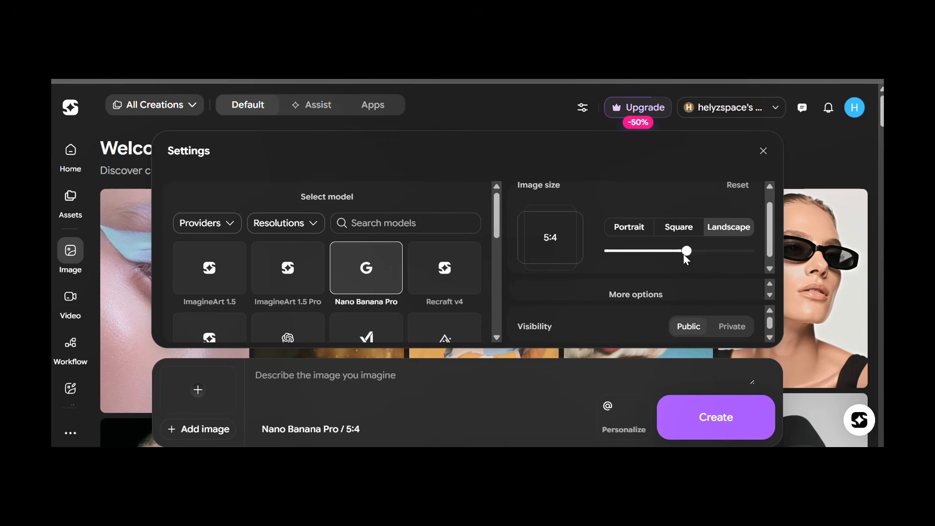
left_click_drag(698, 253, 742, 255)
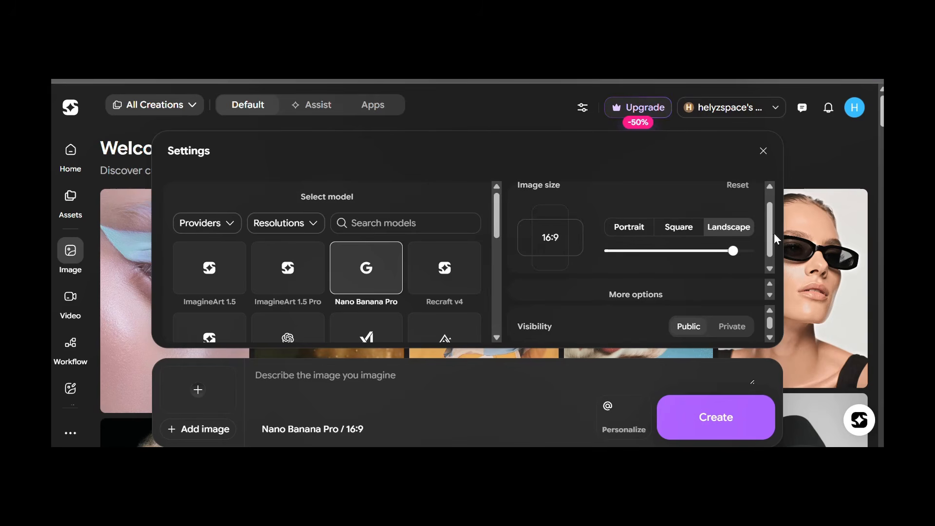
scroll(774, 243, "down", 1)
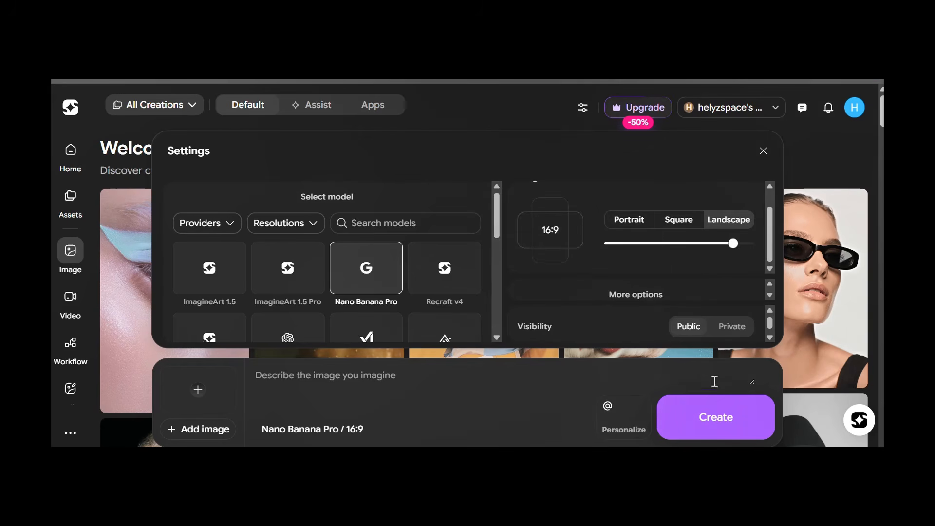
left_click(762, 151)
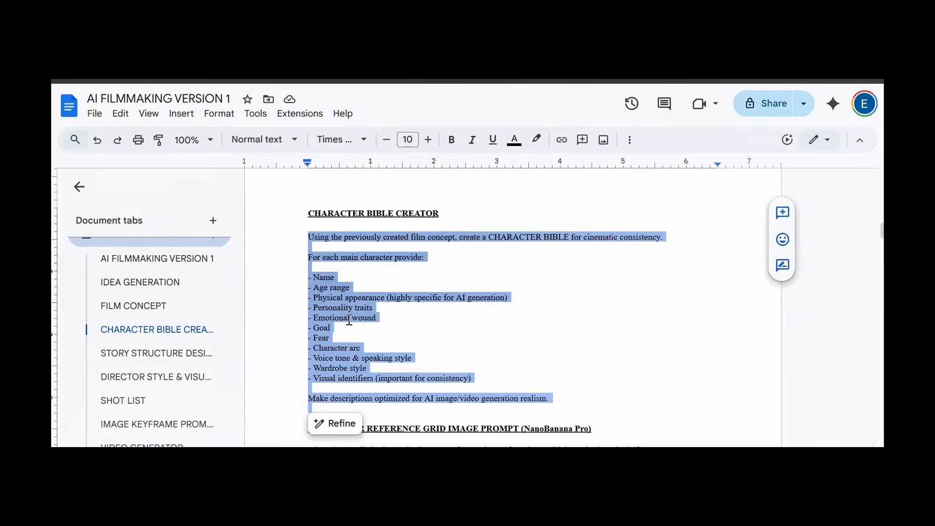
Copy the CHARACTER REFERENCE GRID IMAGE PROMPT from Google Docs into the ImagineArt prompt, replacing the character description placeholder with empty quotation marks
left_click(347, 321)
scroll(346, 323, "down", 5)
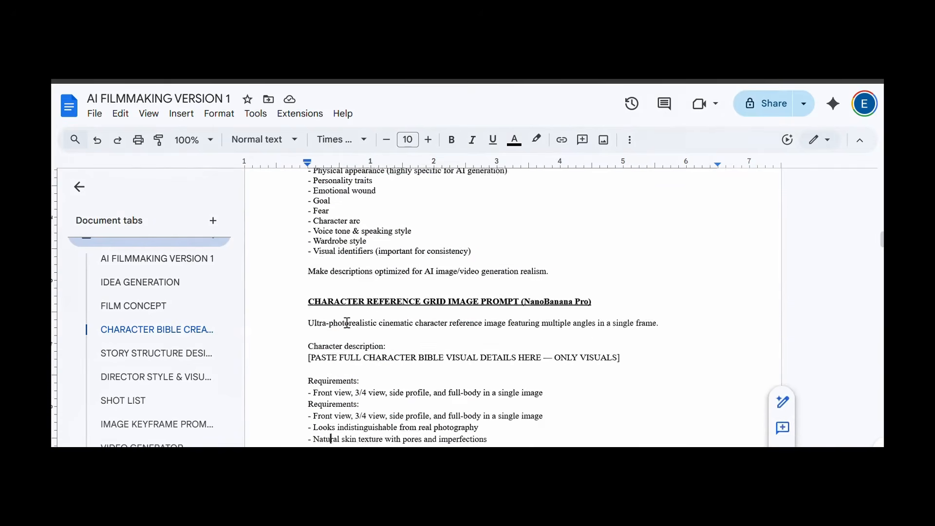
left_click_drag(308, 214, 411, 446)
scroll(562, 254, "down", 4)
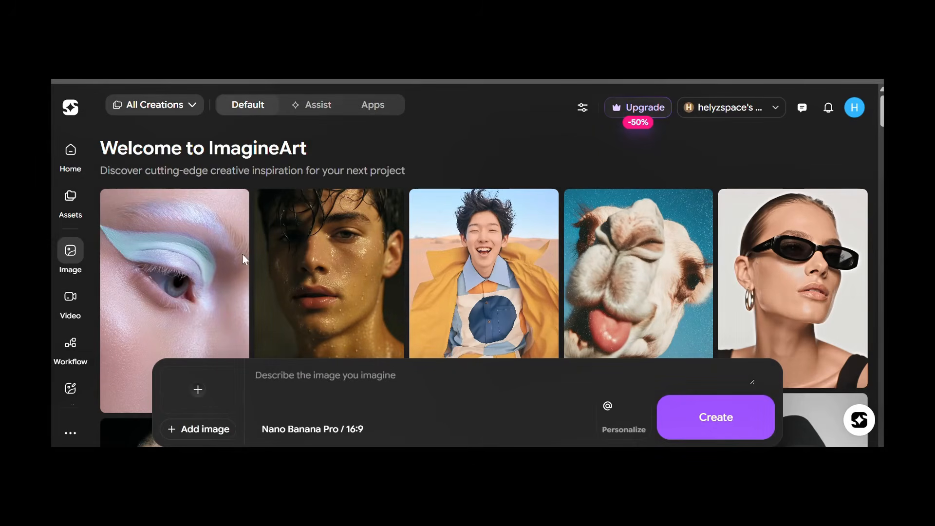
key("ctrl+v")
key("ctrl+Home")
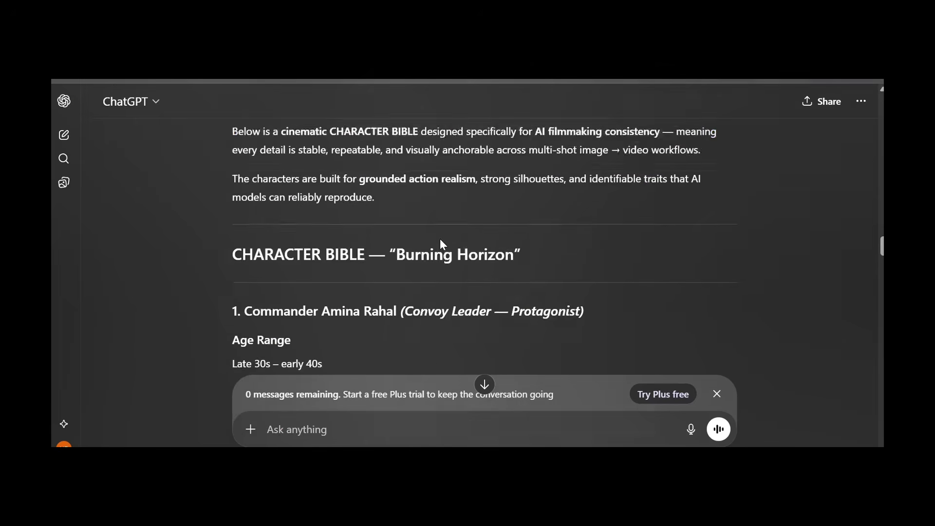
Copy the convoy leader's visual details from the ChatGPT character bible into the ImagineArt prompt's character description and generate the reference images
scroll(229, 317, "down", 4)
left_click_drag(223, 236, 334, 330)
scroll(329, 334, "down", 3)
scroll(329, 335, "up", 4)
scroll(331, 332, "down", 2)
scroll(334, 331, "down", 8)
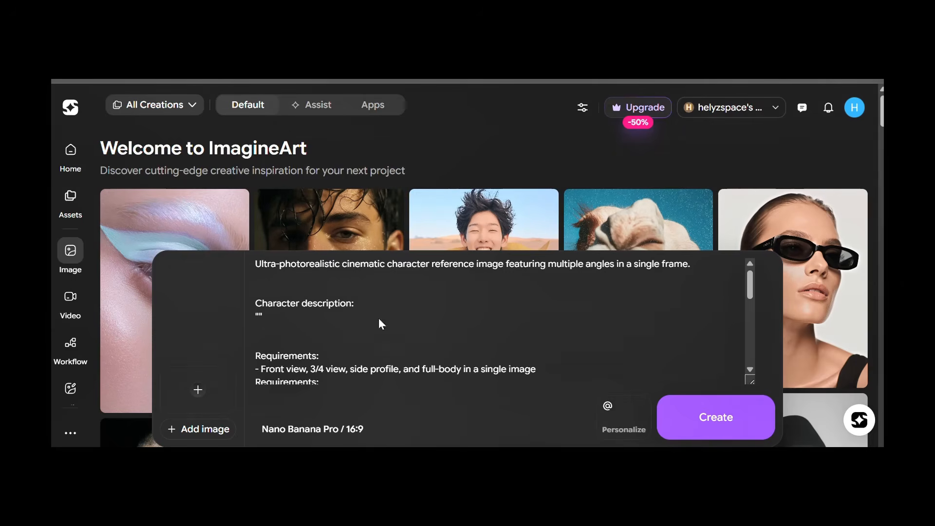
key("ctrl+v")
left_click(695, 416)
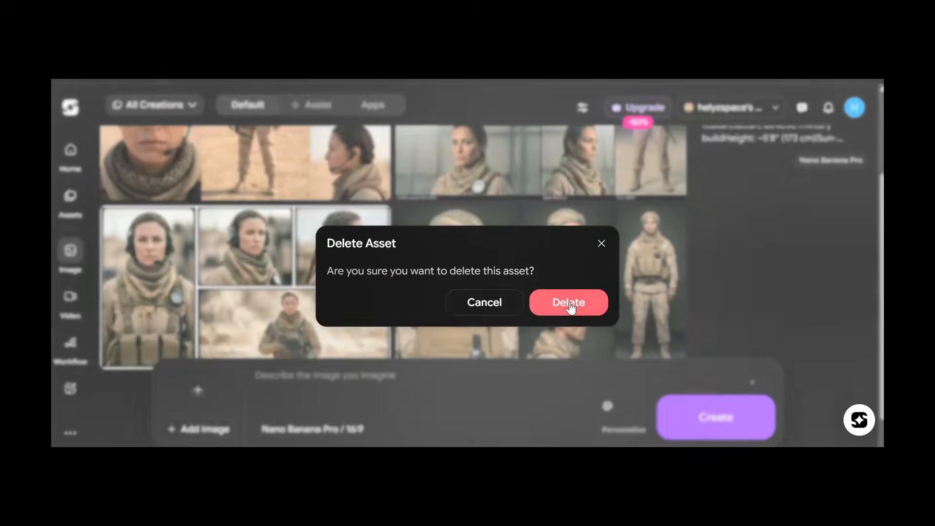
Delete the unwanted convoy leader image and download the labelled reference grid with front, side, three-quarter and full-body views
left_click(569, 303)
left_click(194, 192)
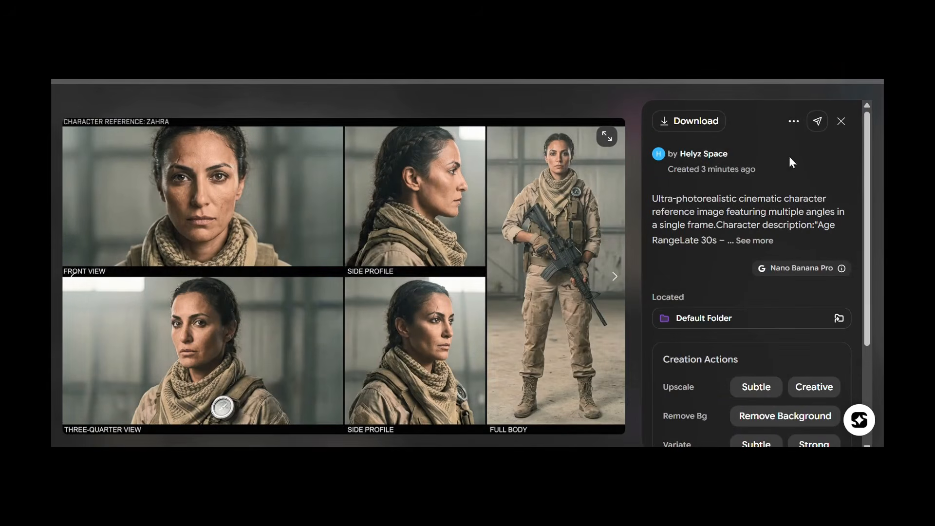
left_click(689, 123)
left_click(840, 122)
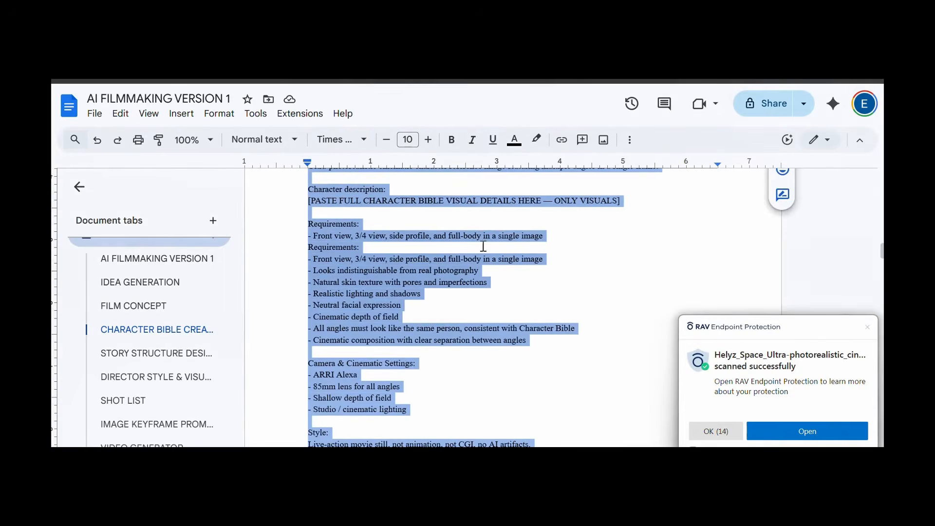
Paste the character reference grid prompt from Google Docs into a new ImagineArt prompt and clear its visual details placeholder
left_click(681, 79)
left_click(867, 327)
left_click(290, 388)
key("ctrl+v")
key("Up")
key("Up")
key("Up")
key("Up")
key("Up")
key("Up")
key("Up")
key("Up")
key("Up")
key("Up")
key("Up")
key("Up")
key("Up")
key("Up")
key("Up")
scroll(453, 380, "up", 4)
left_click_drag(575, 316, 256, 316)
key("BackSpace")
Copy the convoy driver's age range and visual details from the ChatGPT character bible into the ImagineArt prompt's character description
scroll(257, 315, "up", 5)
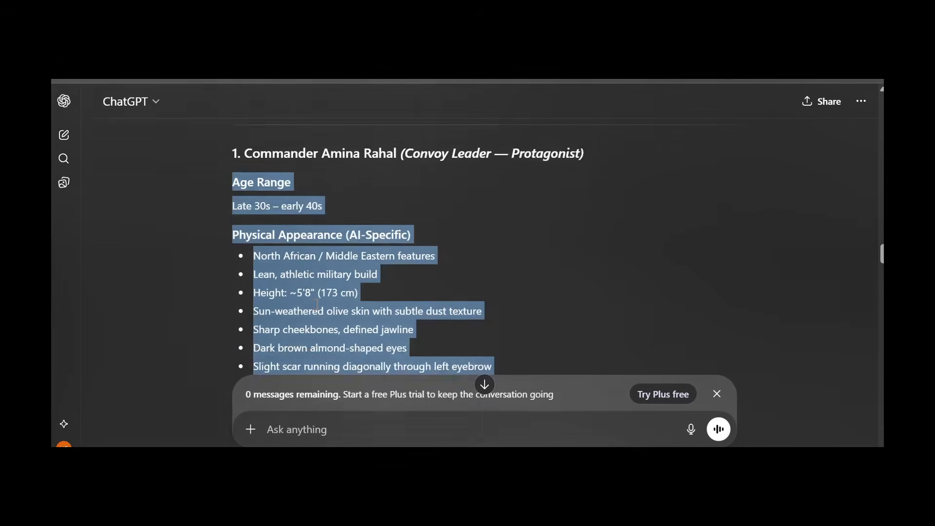
scroll(316, 309, "down", 8)
left_click_drag(226, 274, 474, 298)
scroll(225, 274, "down", 15)
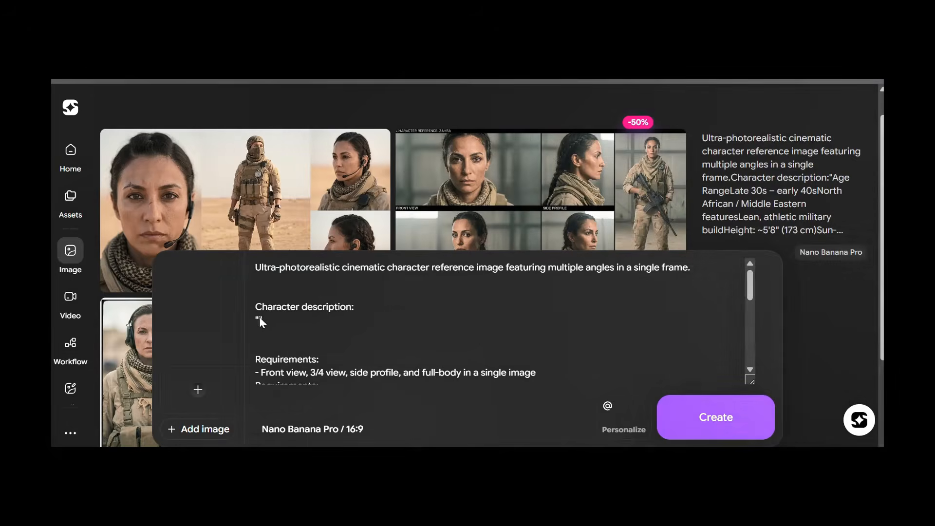
key("ctrl+v")
scroll(487, 331, "up", 10)
Check the generation settings and generate the convoy driver's reference images with Nano Banana Pro at 16:9
left_click(313, 429)
left_click(770, 223)
left_click(660, 223)
left_click(716, 417)
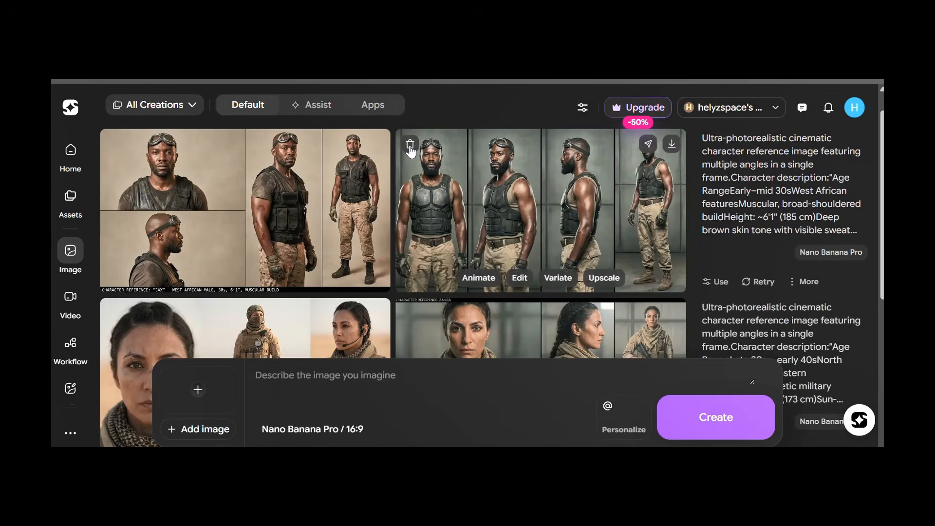
Delete the second convoy driver image and download the remaining reference grid with the plain beige background
left_click(410, 145)
left_click(564, 303)
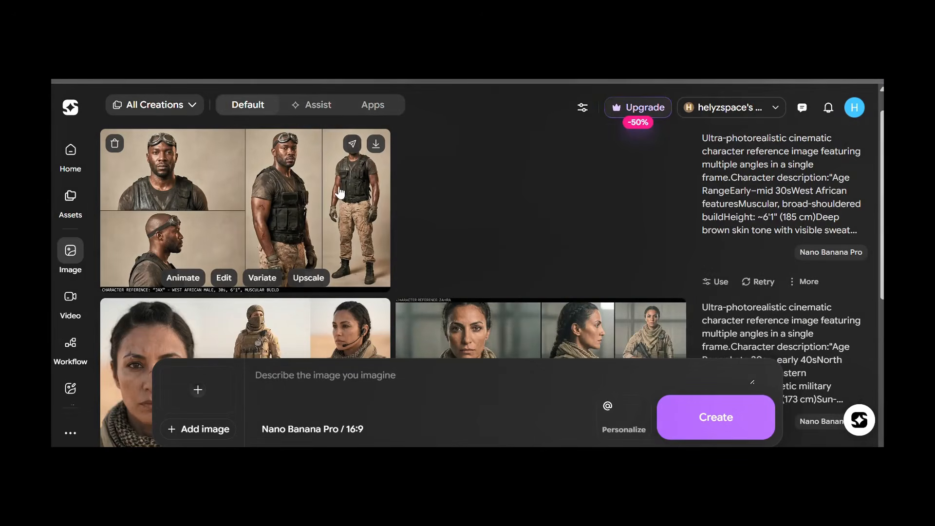
left_click(339, 193)
left_click(687, 121)
left_click(840, 122)
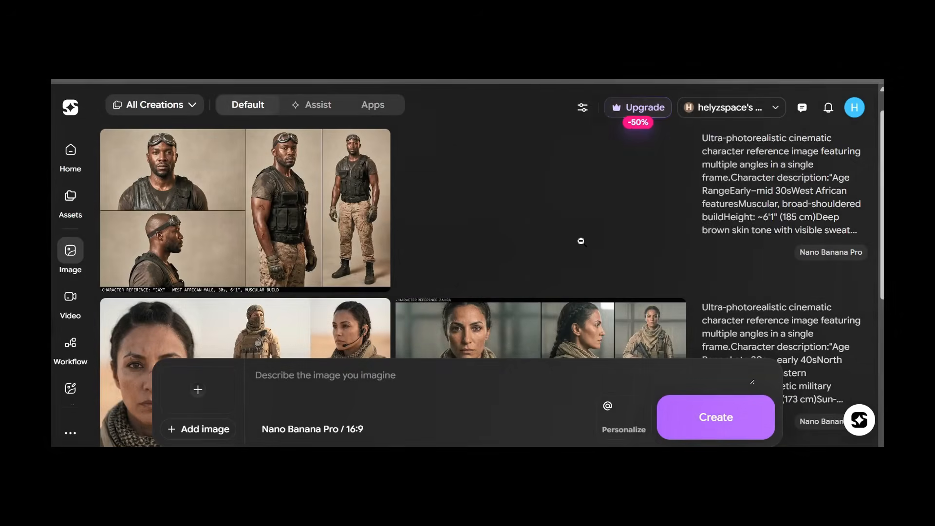
Create a personalized character from the convoy leader's downloaded reference grid and enter the leader's name from the character bible
scroll(570, 250, "down", 1)
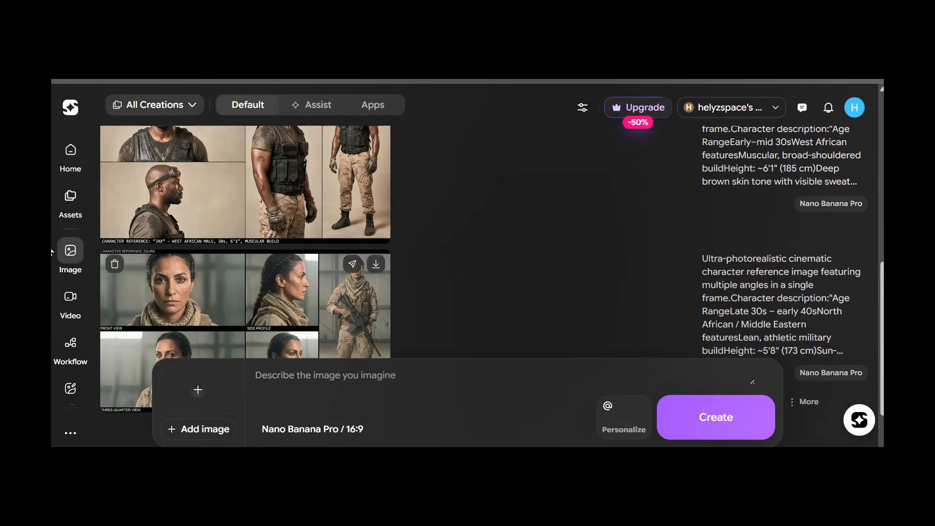
mouse_move(99, 292)
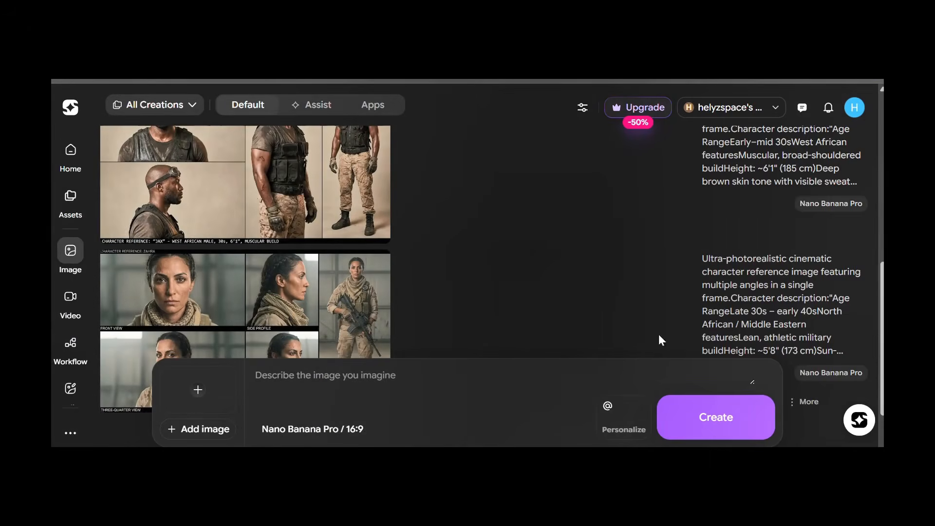
left_click(625, 428)
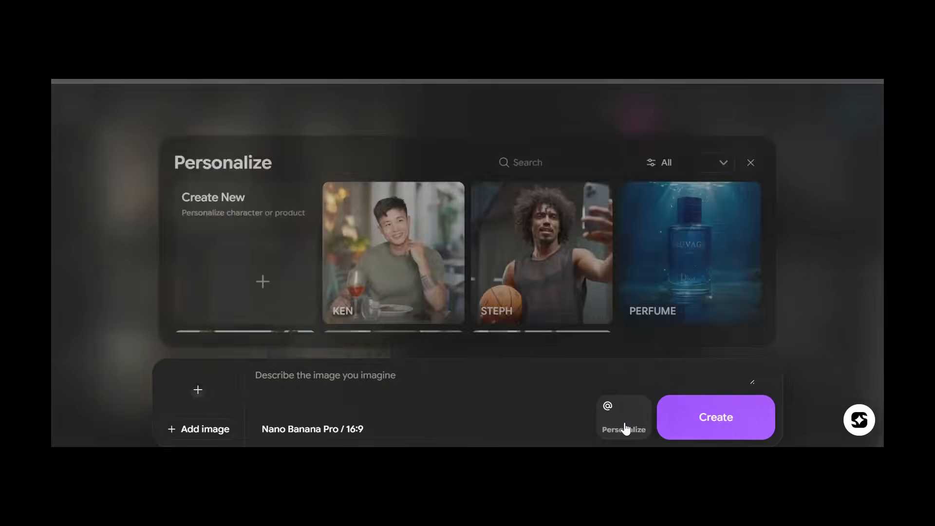
left_click(251, 271)
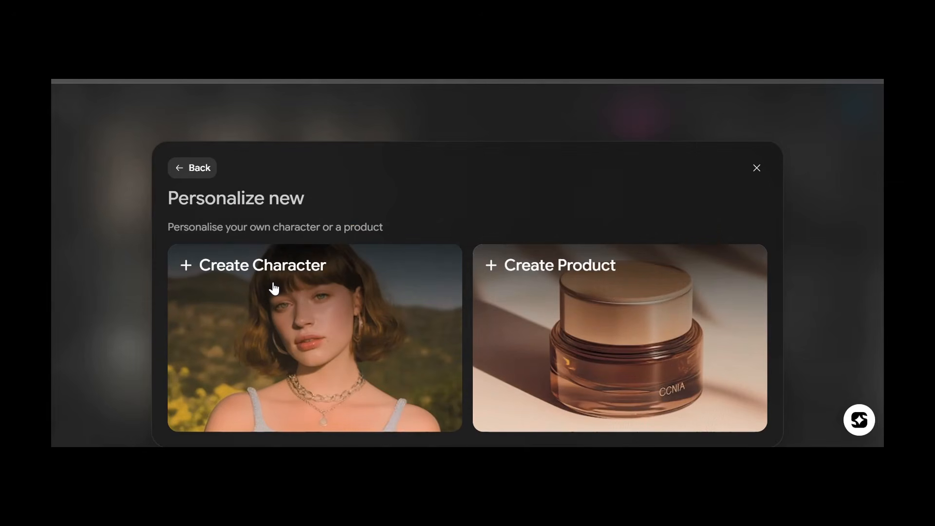
left_click(297, 329)
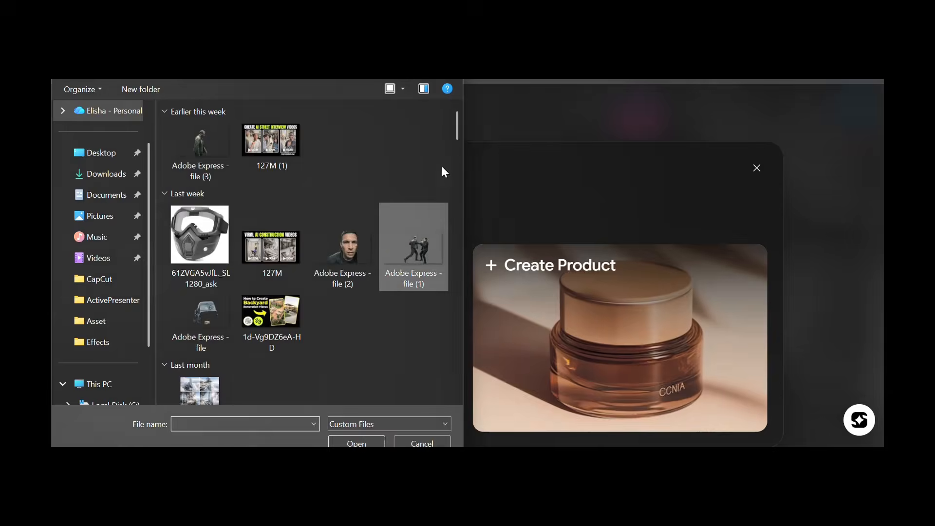
double_click(433, 162)
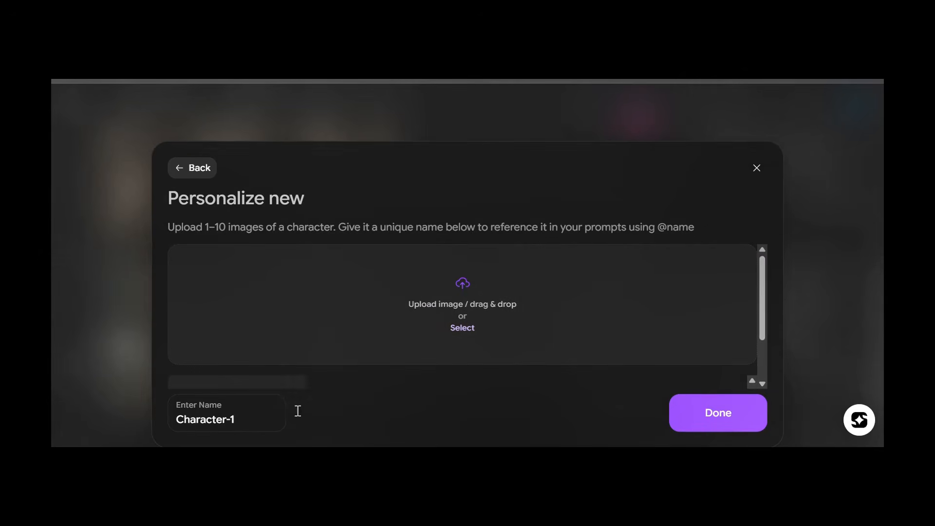
left_click(241, 416)
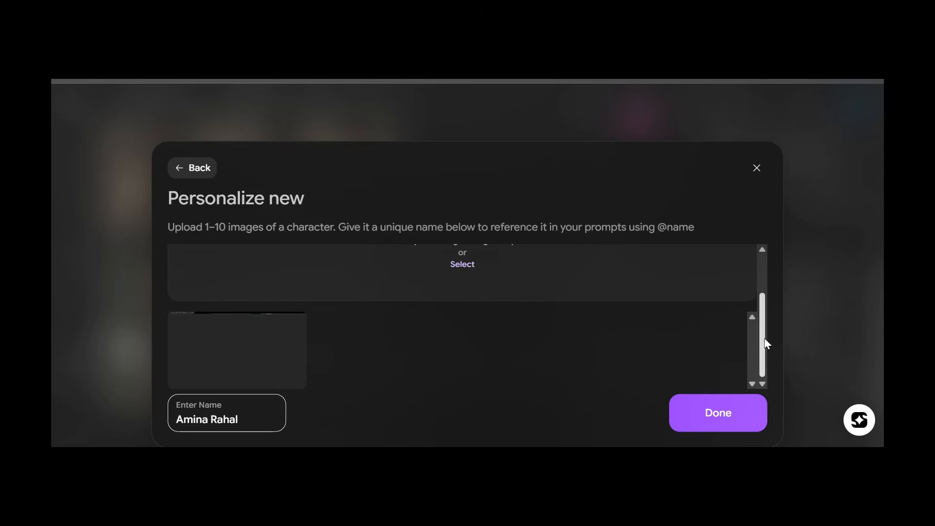
left_click(700, 419)
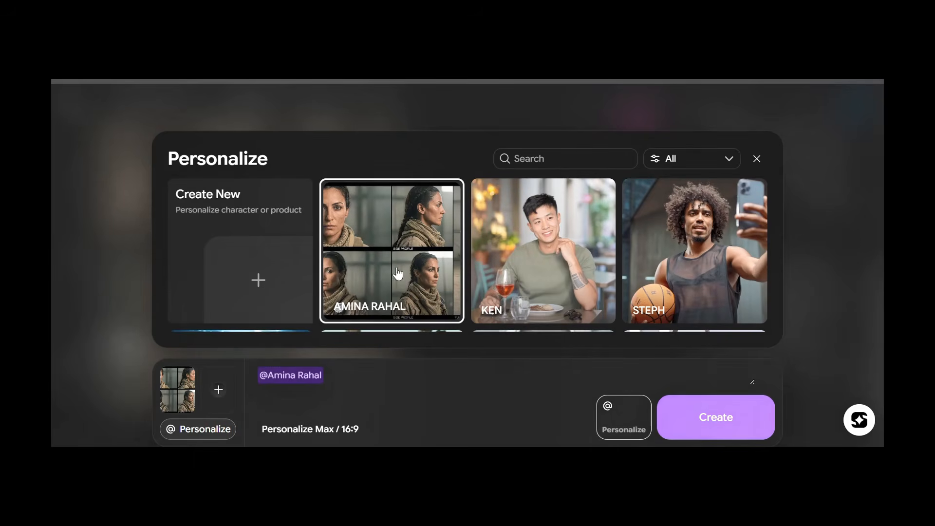
Create another personalized character from the convoy driver's reference grid, entering the driver's name from the character bible
left_click(273, 289)
left_click(197, 267)
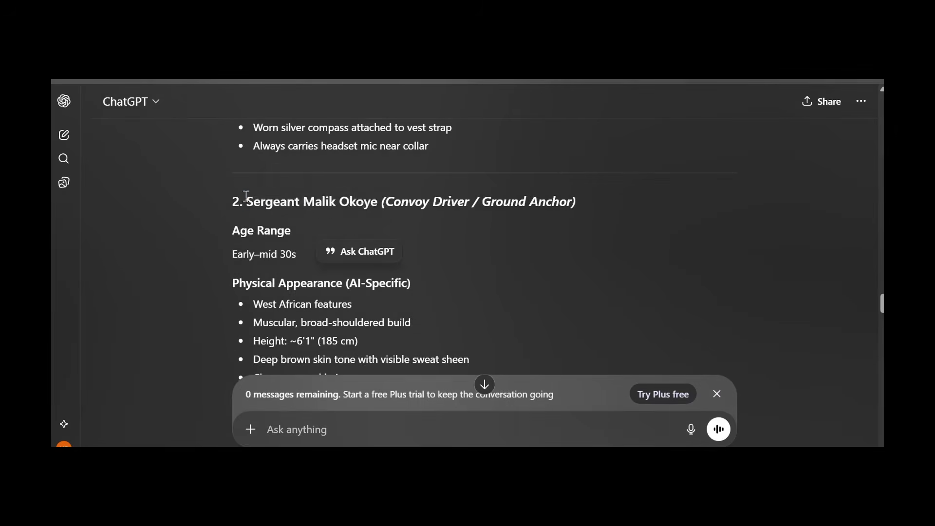
left_click_drag(246, 201, 379, 201)
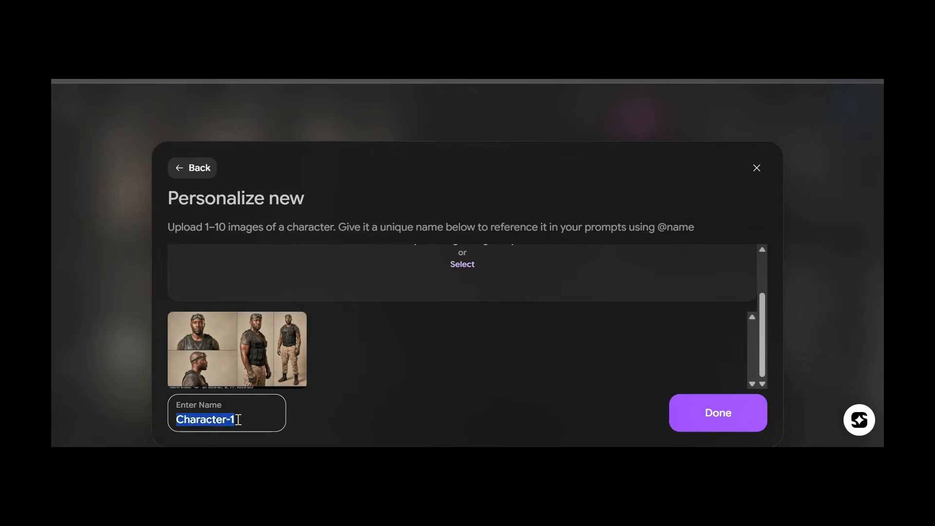
type("Malik Okoye")
left_click(716, 414)
Create a personalized character from the tech specialist's reference grid and enter her name from the character bible
left_click(338, 291)
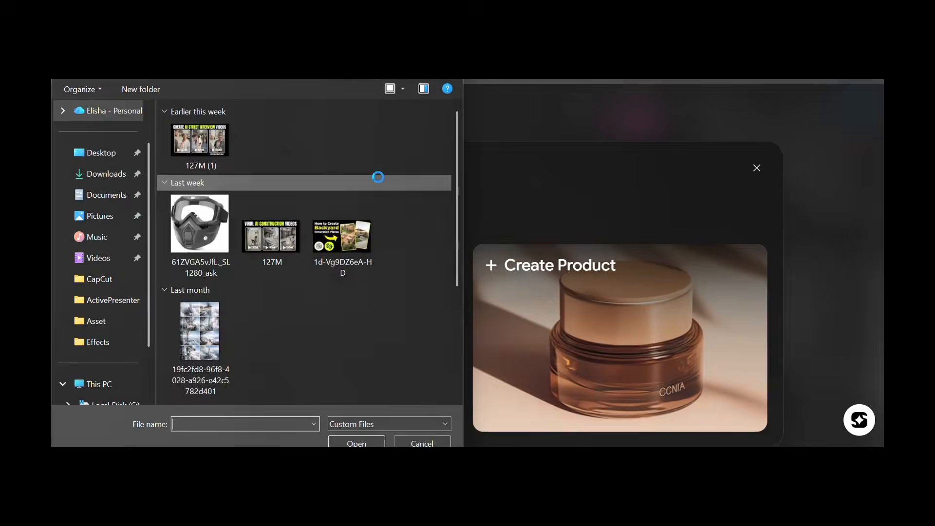
left_click_drag(313, 236, 378, 240)
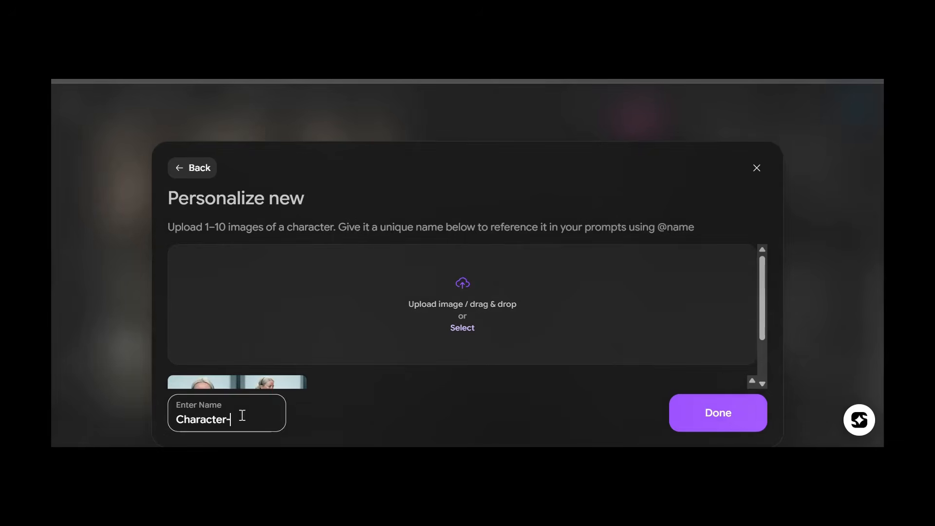
type("Eva Novak")
left_click(716, 411)
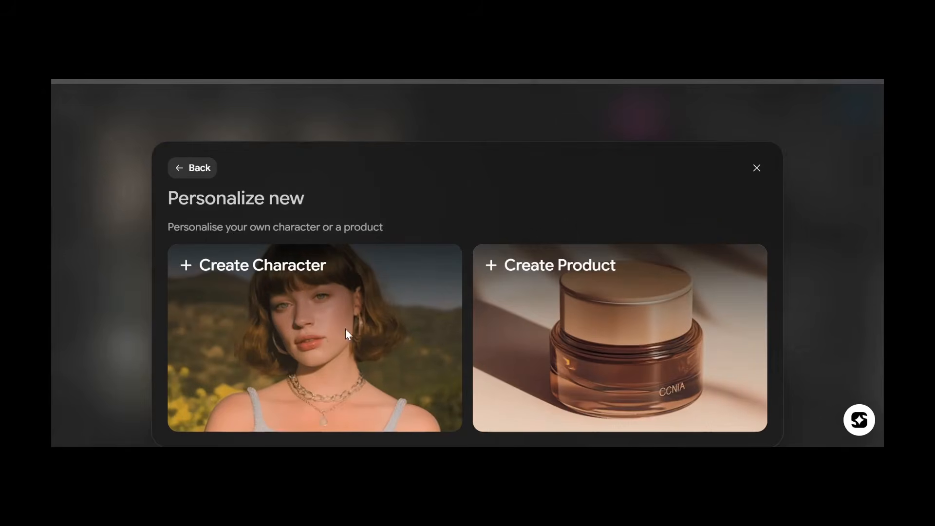
Create a personalized character from the helicopter pilot's reference grid, enter his name from the character bible, and close the character library
left_click(313, 292)
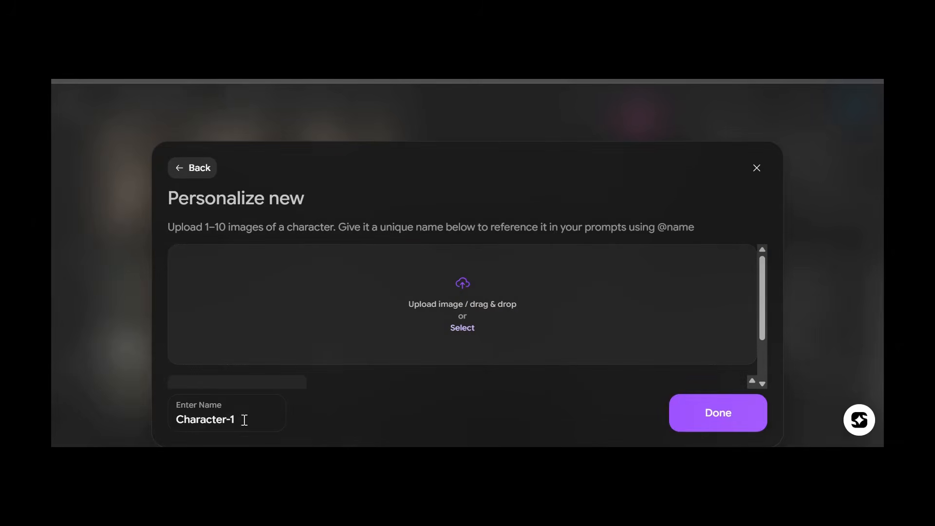
type("Idris Kane")
left_click(719, 413)
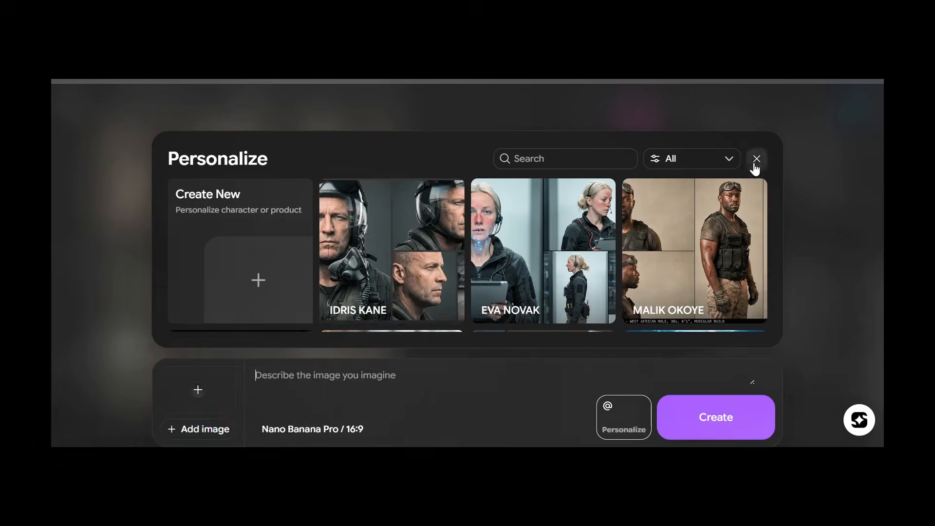
left_click(755, 163)
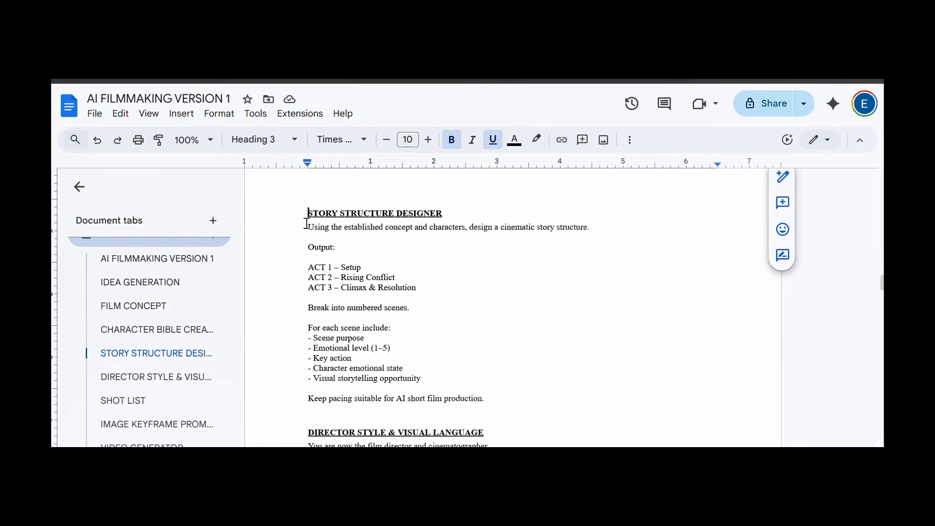
Copy the Story Structure Designer prompt from the AI FILMMAKING VERSION 1 document in Google Docs and submit it in the ChatGPT conversation
left_click_drag(307, 223, 497, 398)
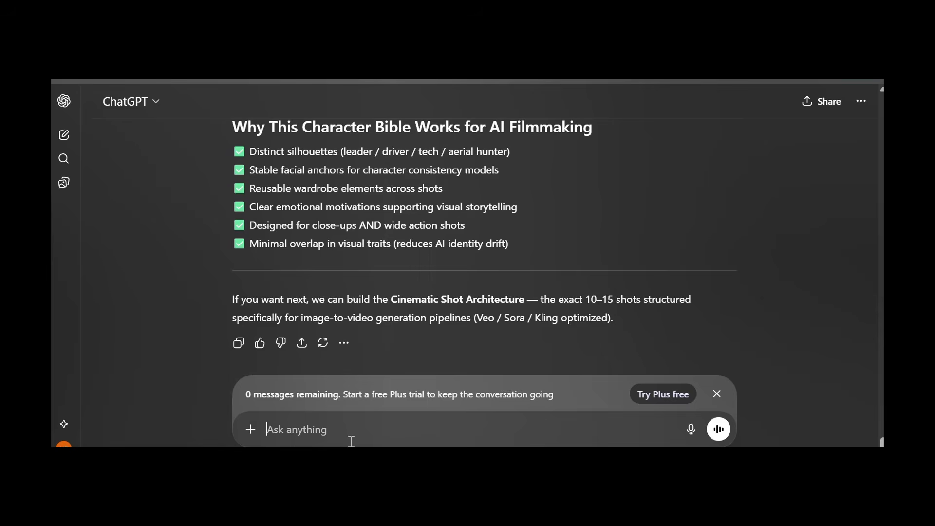
type("Using the established concept and characters, design a cinematic story structure. Output: ACT 1 – Setup ACT 2 – Rising Conflict ACT 3 – Climax & Resolution Break into numbered scenes.  For each scene include: - Scene purpose - Emotional level (1–5) - Key action - Character emotional state - Visual storytelling opportunity  Keep pacing suitable for AI short film production.")
key("Return")
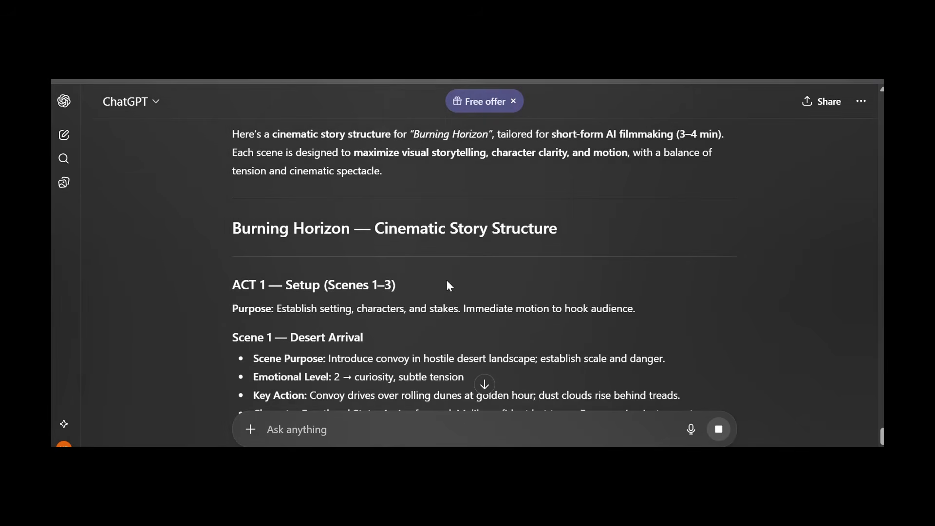
Read through the three-act story structure in ChatGPT's reply, checking each scene's purpose, emotional level, key action and visual storytelling
scroll(447, 280, "up", 1)
scroll(447, 280, "down", 4)
scroll(447, 281, "up", 1)
scroll(447, 281, "down", 3)
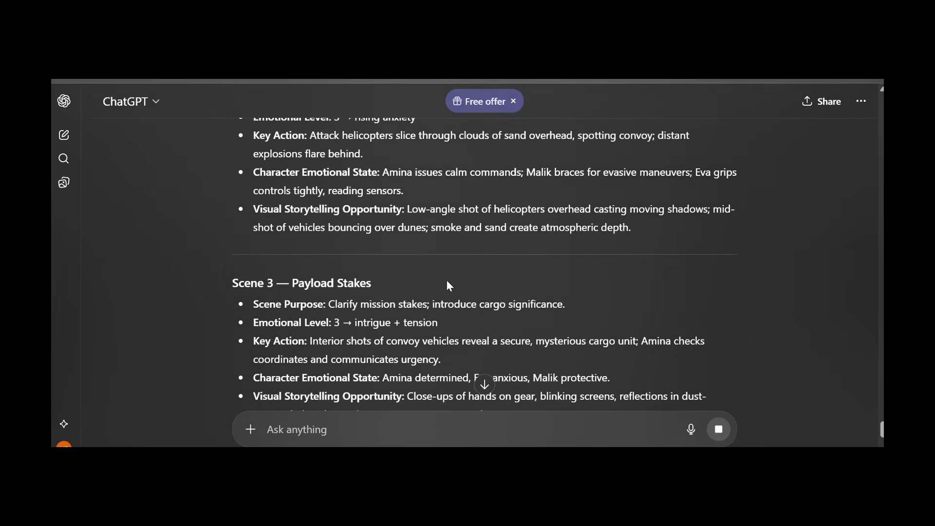
scroll(441, 283, "down", 3)
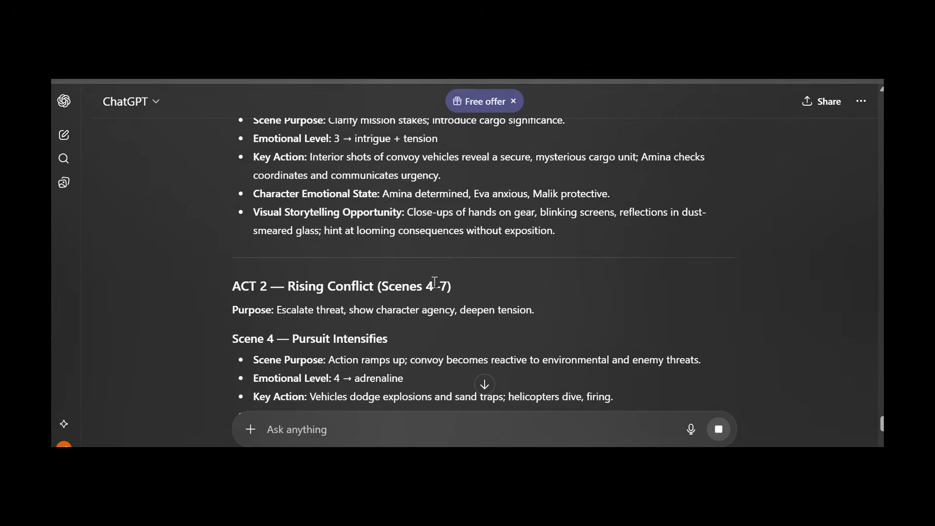
scroll(435, 283, "down", 3)
scroll(435, 282, "down", 9)
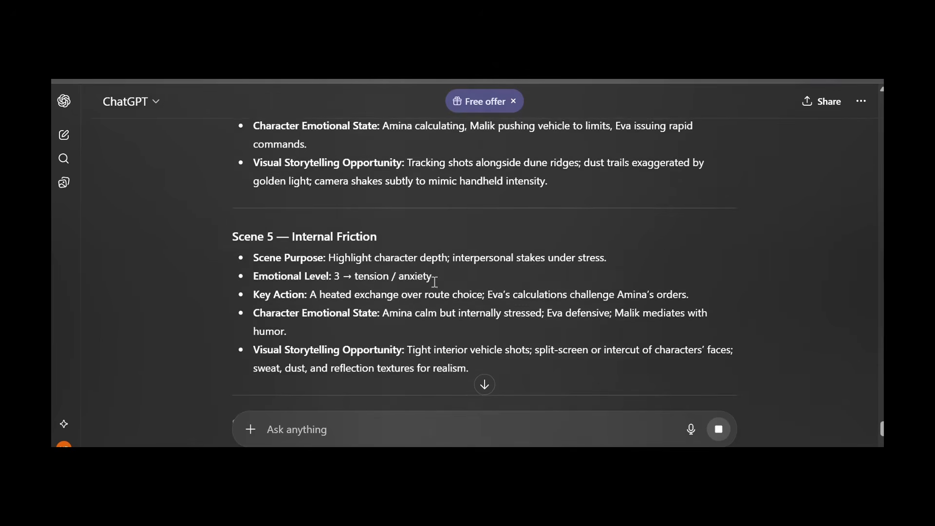
scroll(435, 285, "down", 7)
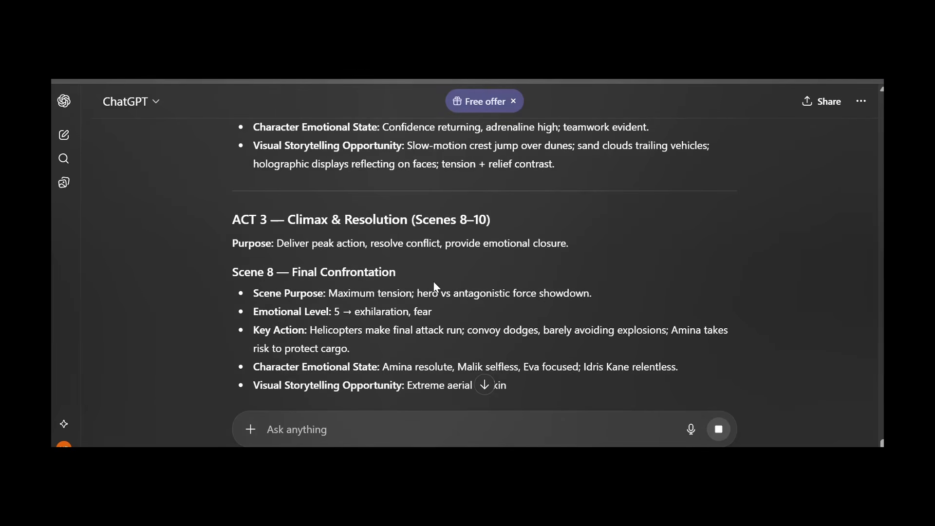
scroll(436, 287, "down", 3)
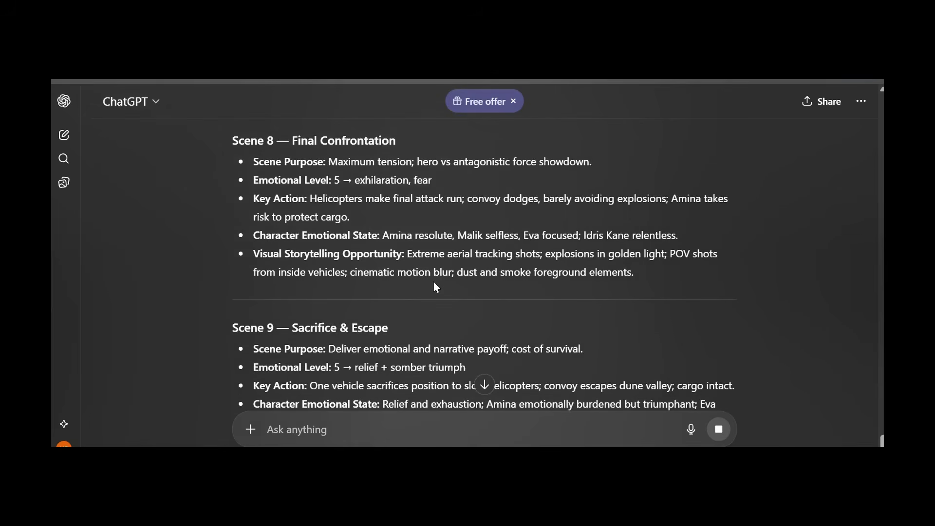
scroll(434, 282, "down", 8)
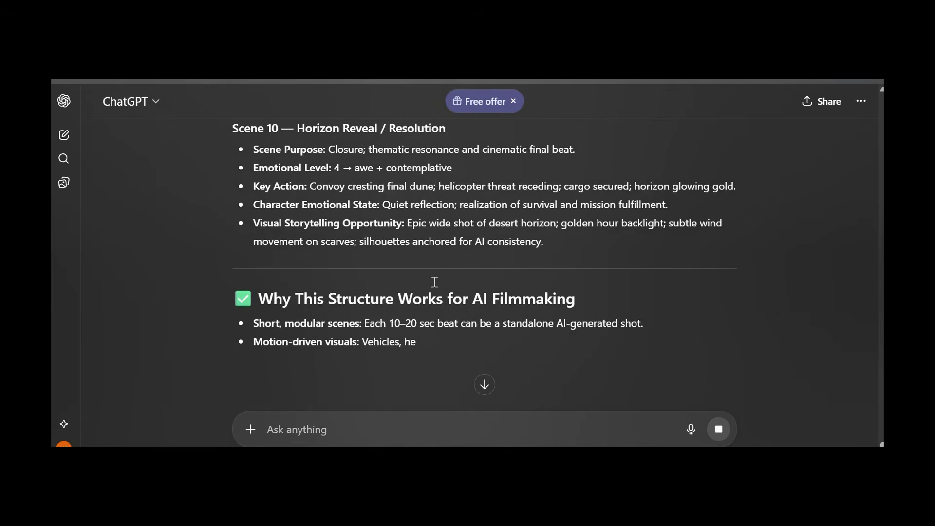
scroll(434, 282, "up", 15)
scroll(435, 283, "up", 12)
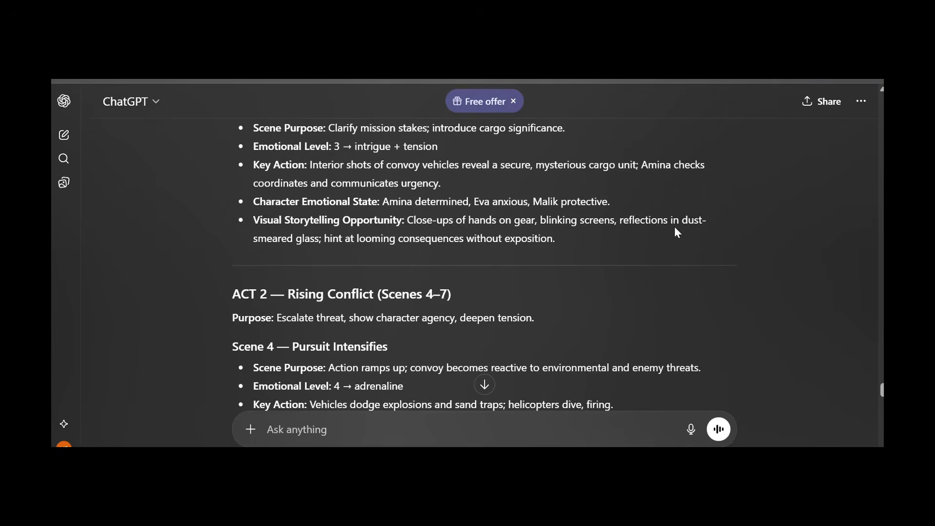
left_click(484, 384)
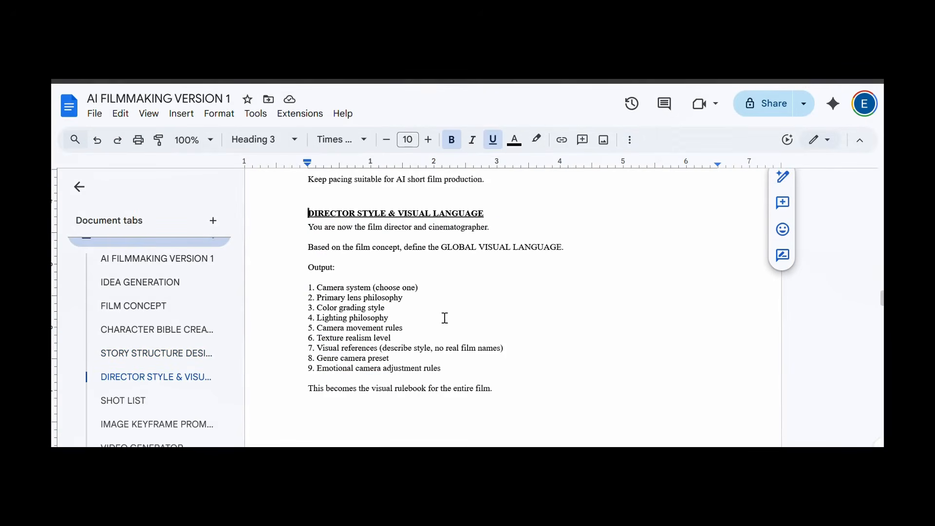
Copy the Director Style & Visual Language prompt from the Google Docs document and submit it in the ChatGPT conversation
left_click_drag(309, 227, 316, 396)
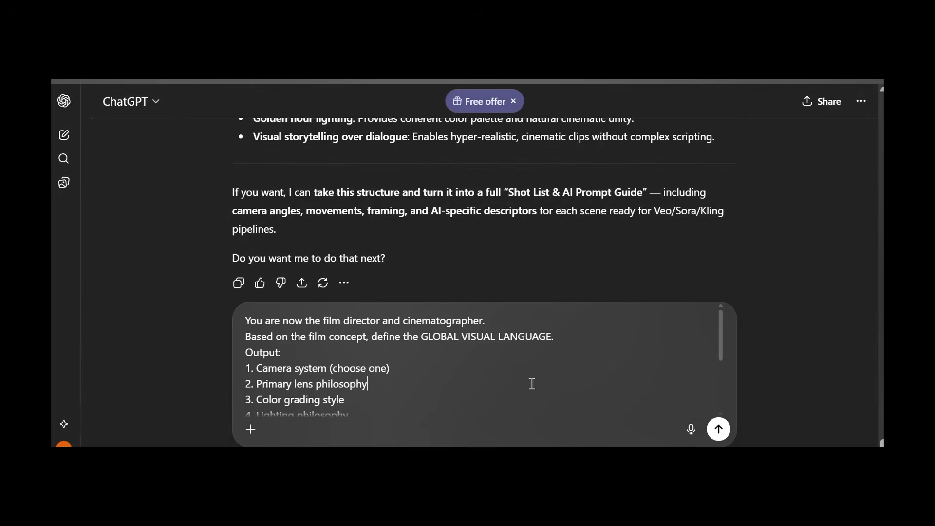
key("Return")
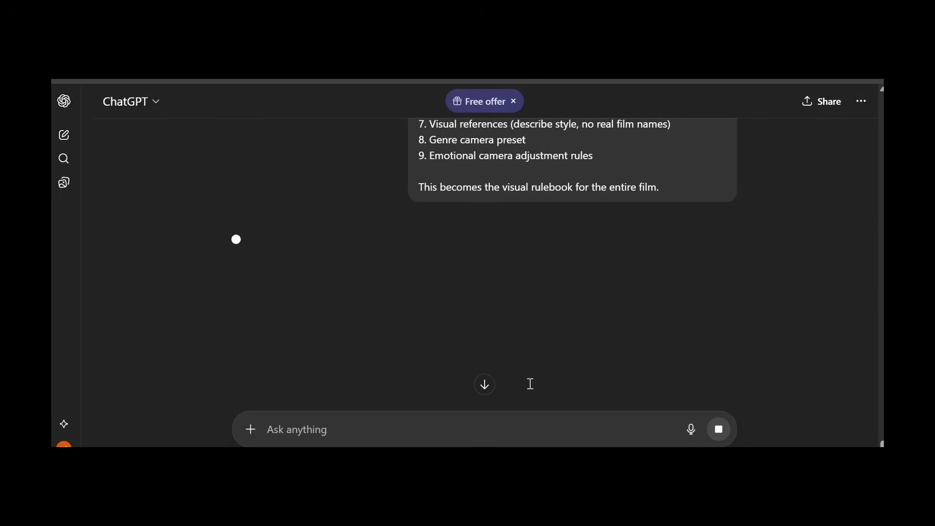
left_click(485, 386)
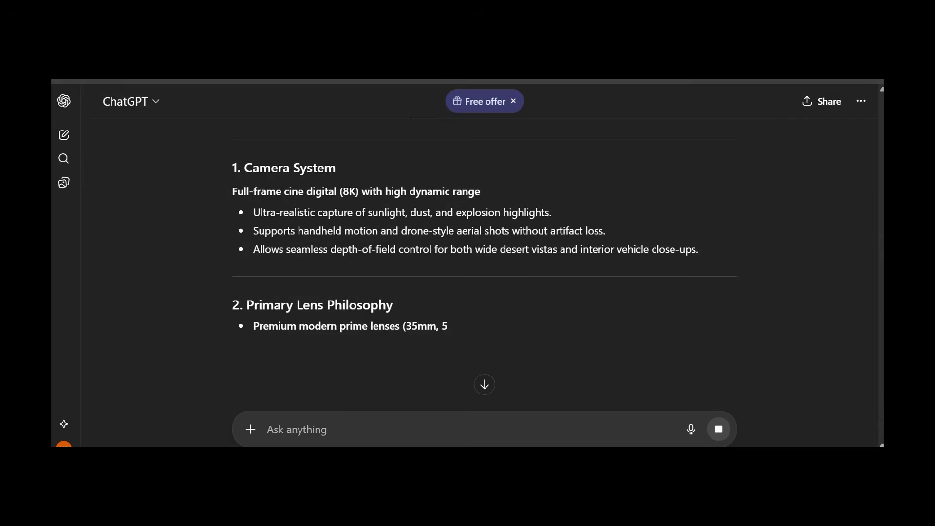
Review the global visual language reply, from the camera system, lens philosophy and color grading through texture realism and visual references
scroll(699, 190, "up", 4)
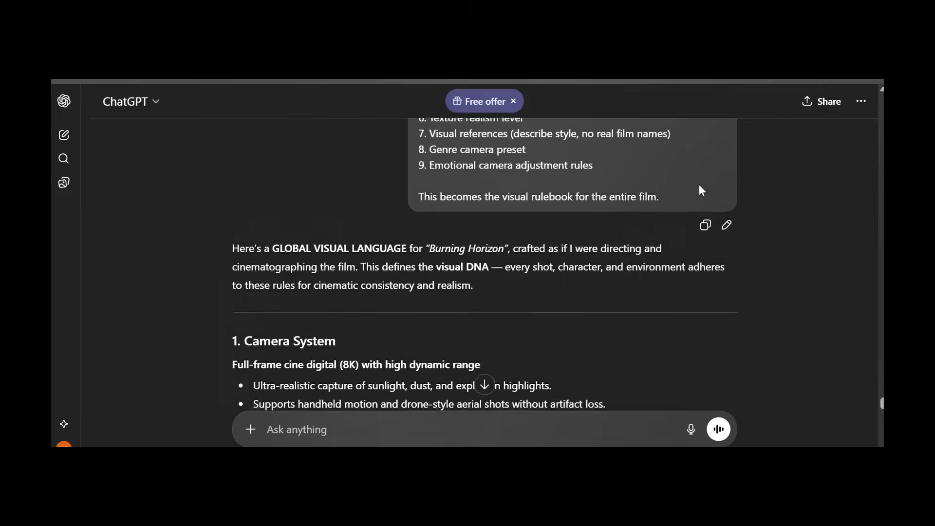
scroll(699, 190, "down", 2)
scroll(699, 186, "down", 3)
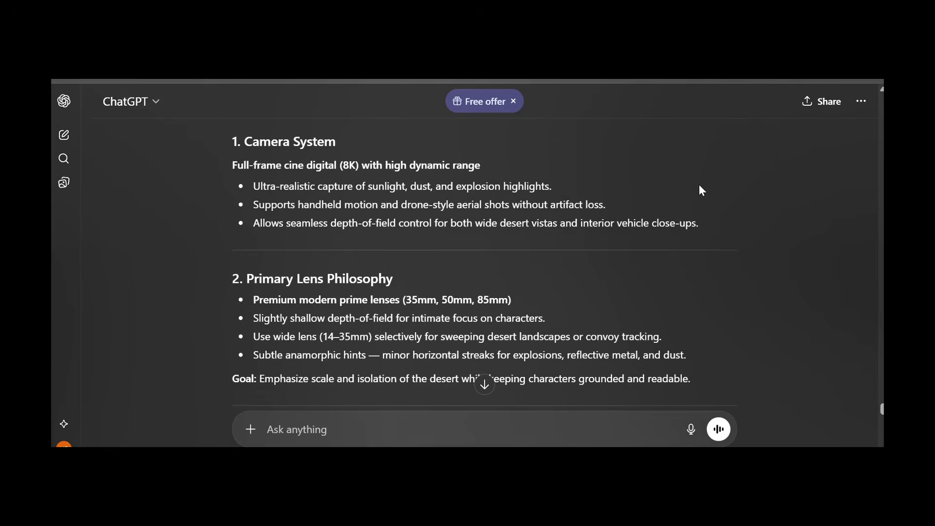
scroll(699, 185, "down", 1)
scroll(699, 185, "down", 1)
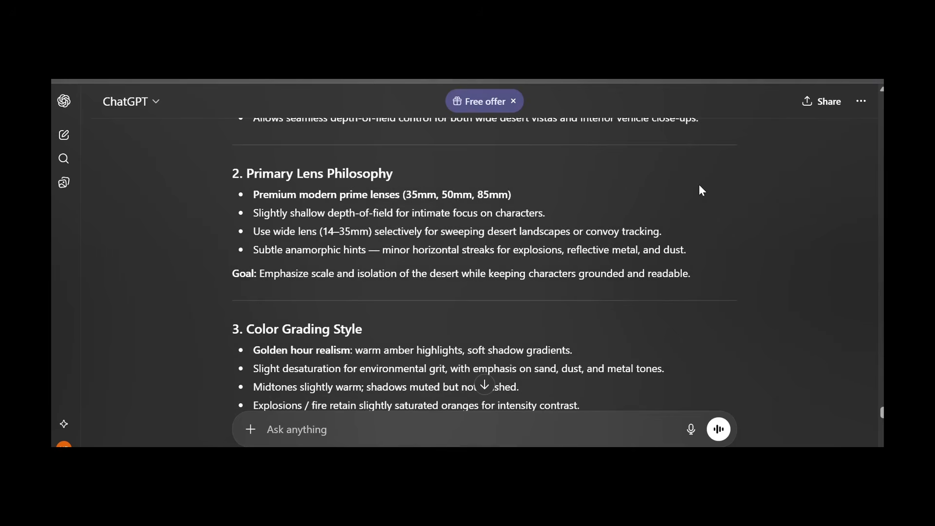
scroll(701, 190, "down", 1)
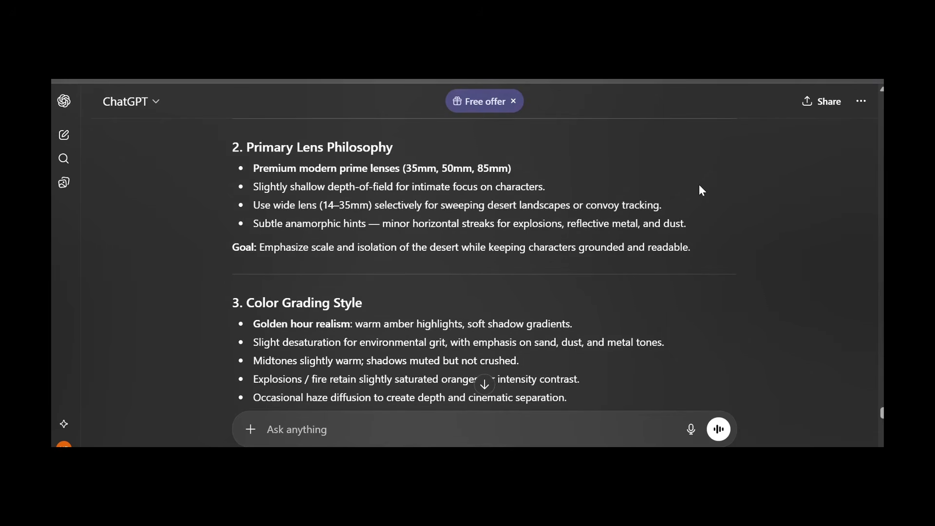
scroll(701, 190, "down", 15)
scroll(701, 190, "down", 20)
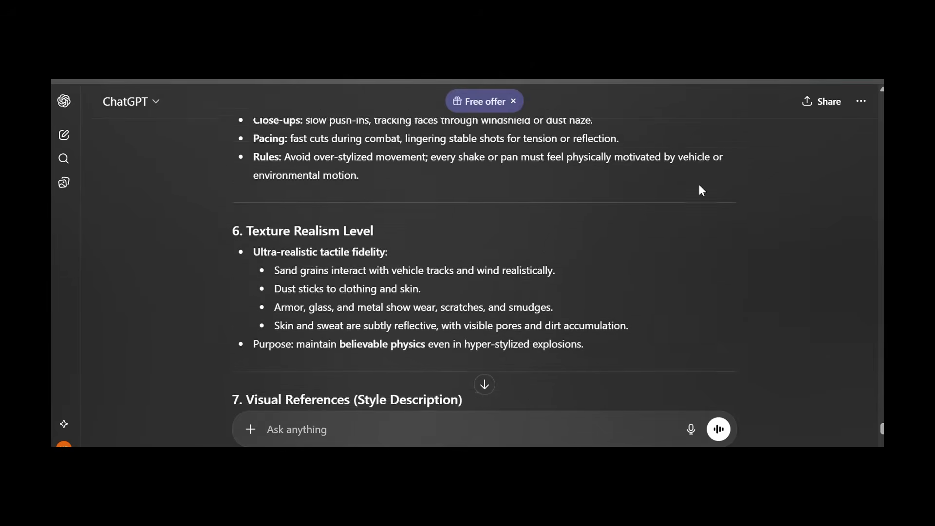
scroll(701, 189, "down", 1)
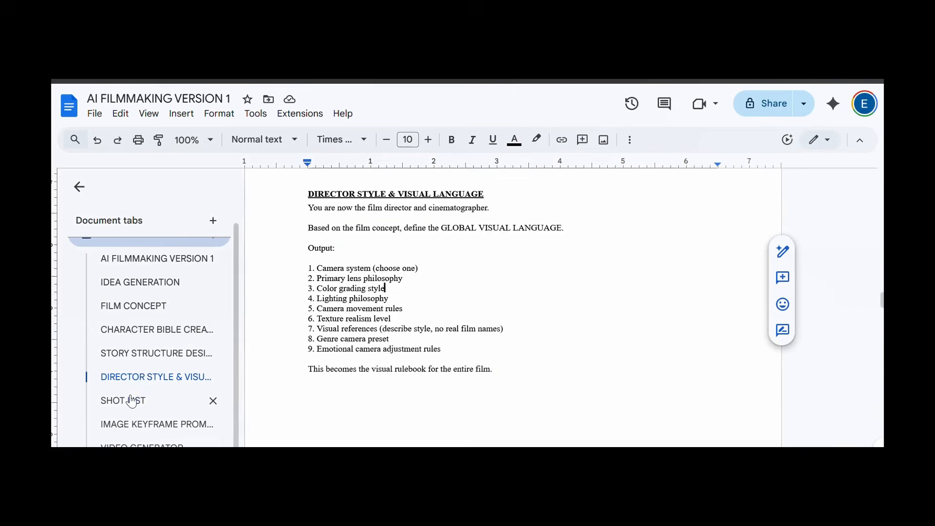
Copy the Shot List prompt from the Google Docs document and submit it in the ChatGPT conversation
left_click(131, 401)
left_click_drag(309, 227, 518, 240)
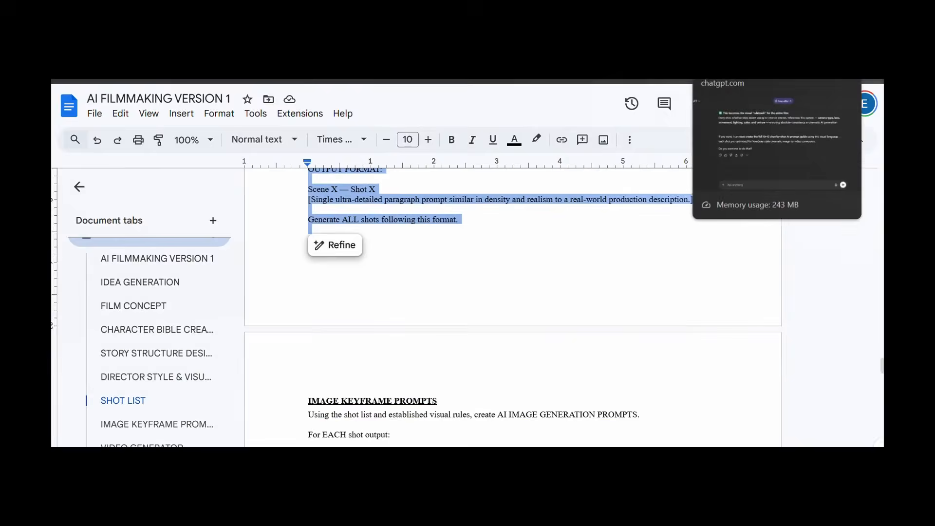
left_click(722, 82)
key("ctrl+v")
key("Return")
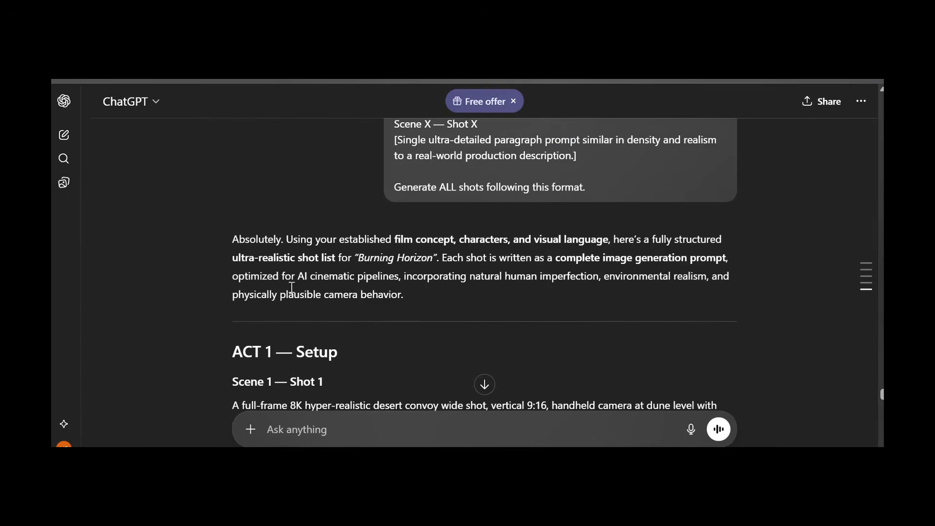
Skim the full shot list in ChatGPT's reply and examine the Scene 1, Shot 1 prompt
scroll(291, 288, "down", 10)
scroll(291, 287, "down", 20)
scroll(291, 288, "down", 20)
scroll(290, 286, "up", 20)
scroll(292, 287, "up", 20)
scroll(290, 286, "up", 3)
scroll(291, 287, "down", 2)
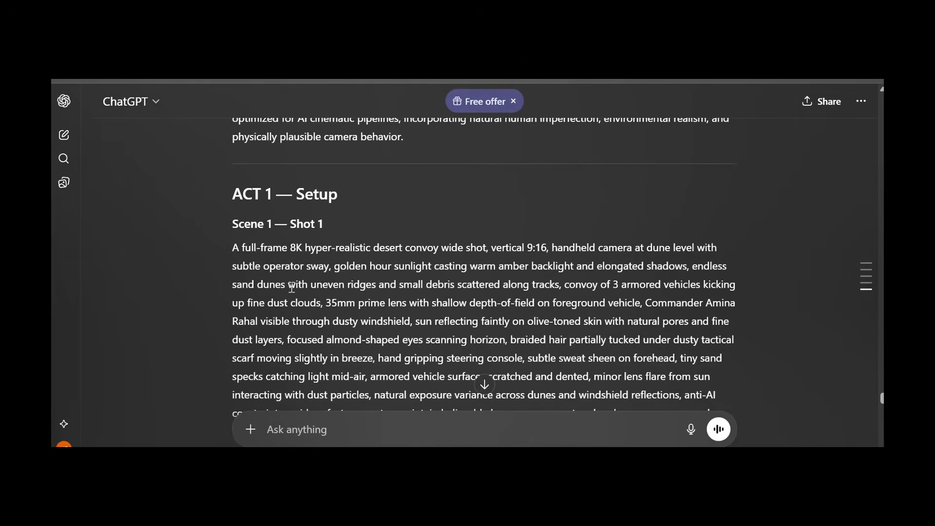
scroll(291, 287, "down", 4)
scroll(291, 287, "up", 3)
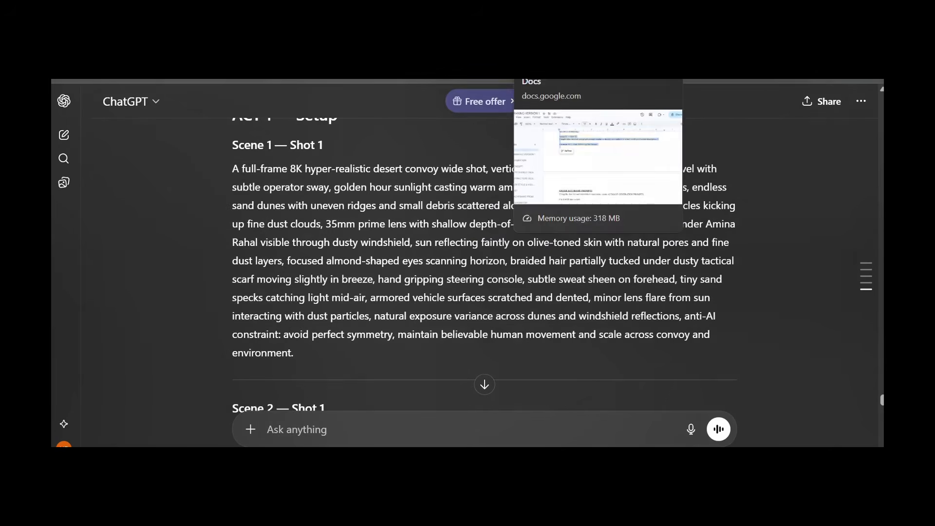
Copy the Image Keyframe Prompts text from the Google Docs document and submit it in the ChatGPT conversation
left_click(550, 80)
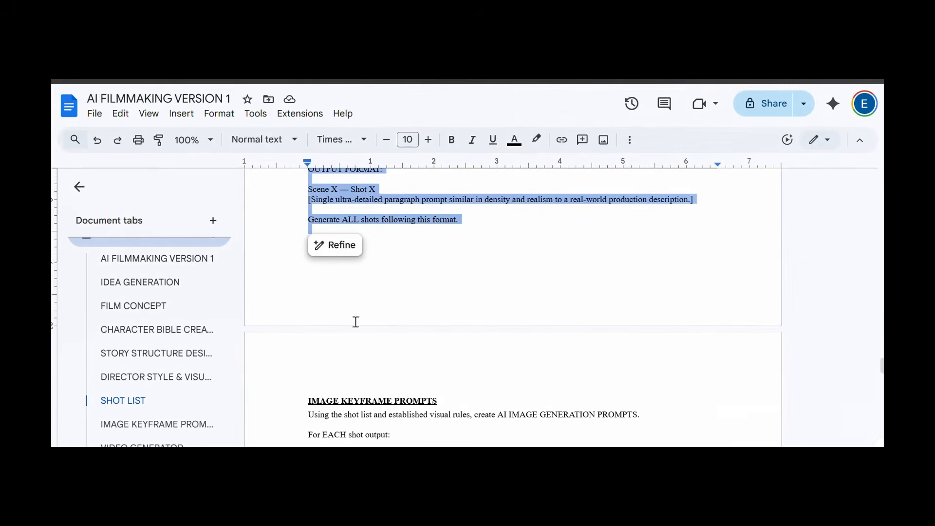
left_click(314, 413)
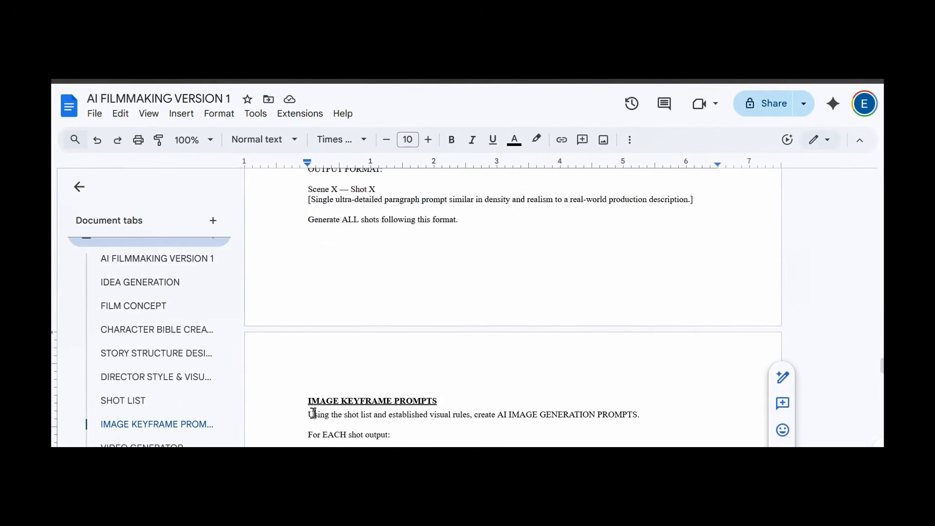
left_click(140, 427)
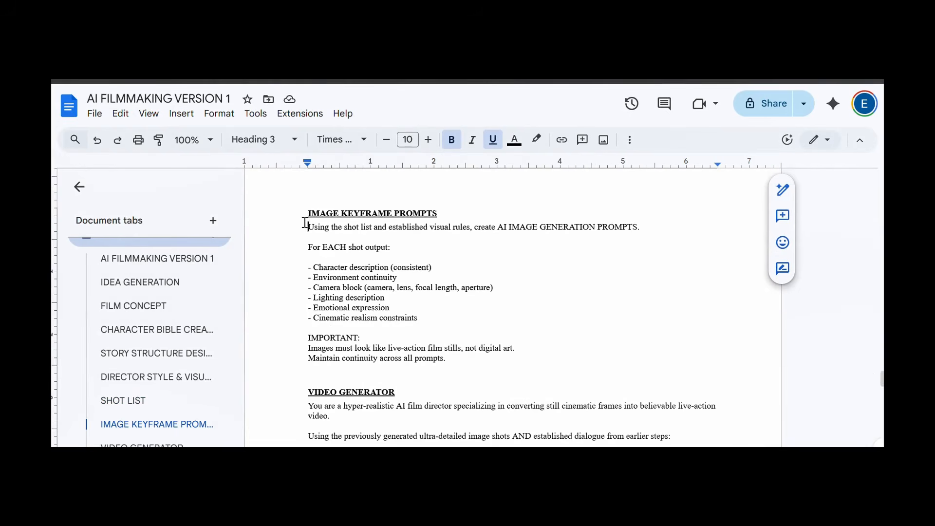
left_click_drag(307, 225, 534, 359)
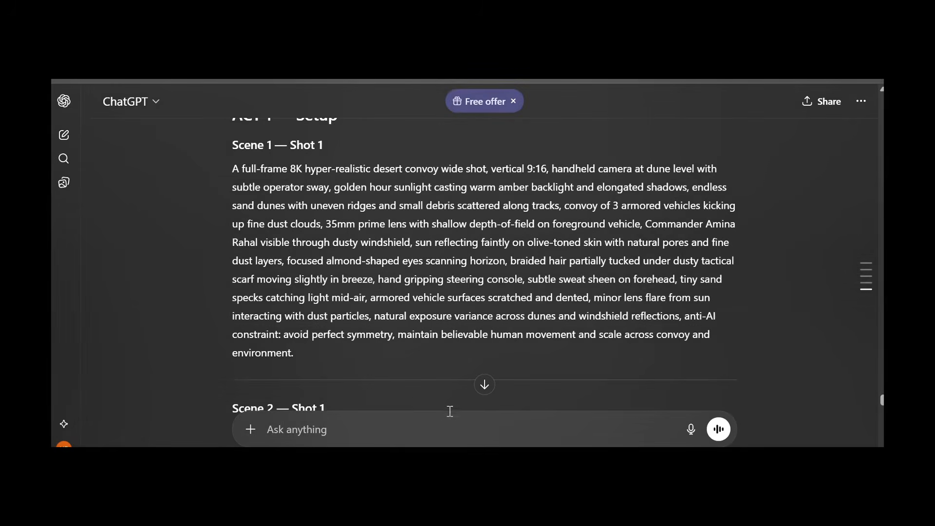
type("Using the shot list and established visual rules, create AI IMAGE GENERATION PROMPTS.  For EACH shot output:  - Character description (consistent) - Environment continuity - Camera block (camera, lens, focal length, aperture) - Lighting description - Emotional expression - Cinematic realism constraints  IMPORTANT: Images must look like live-action film stills, not digital art. Maintain continuity across all prompts.")
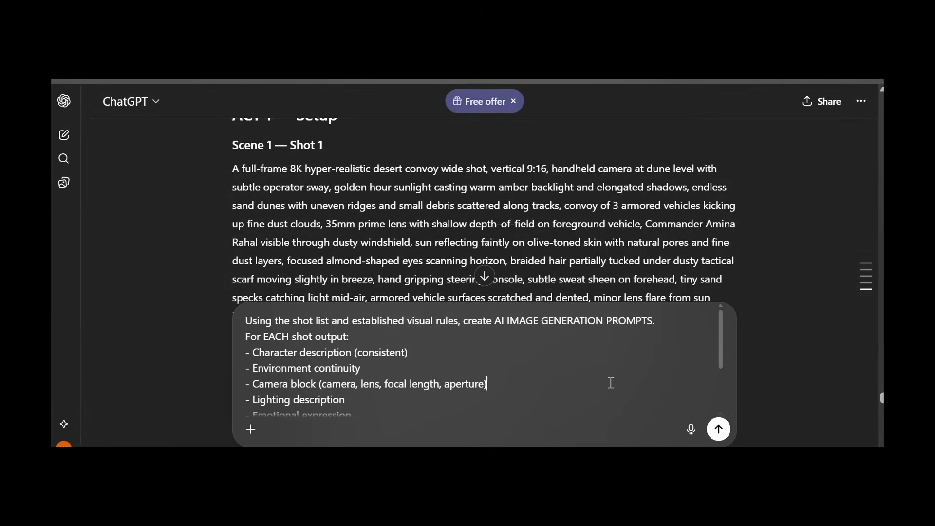
key("Return")
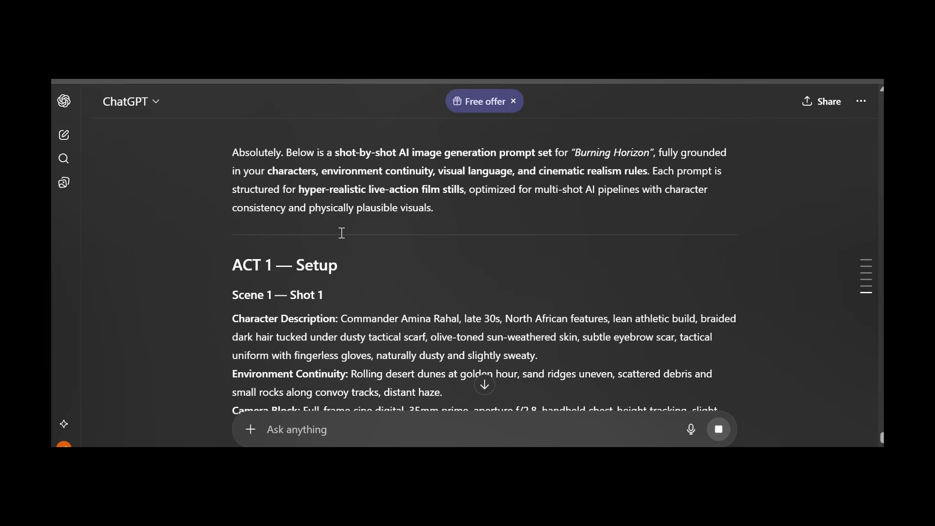
Skim the shot-by-shot image generation prompts in ChatGPT's reply, from Act 1 through the closing notes and back to Act 2
scroll(343, 232, "down", 3)
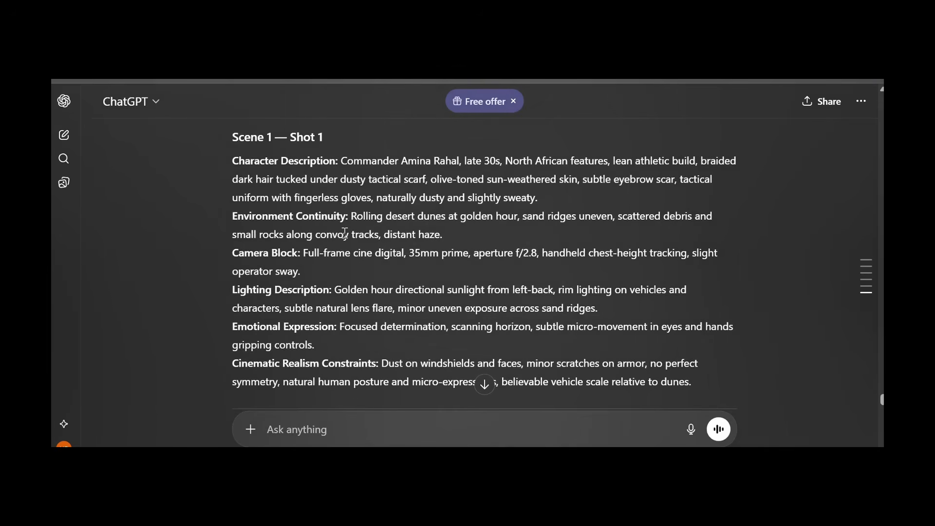
scroll(344, 233, "down", 20)
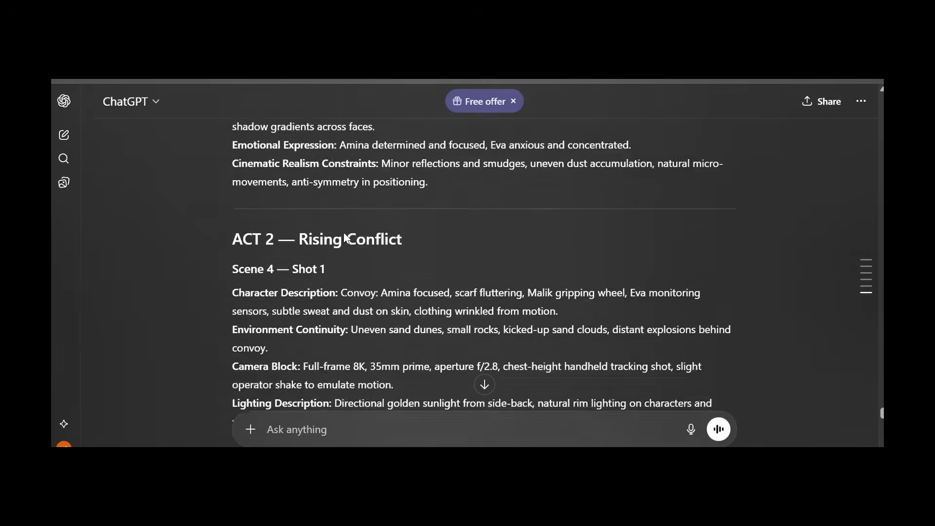
scroll(345, 233, "down", 20)
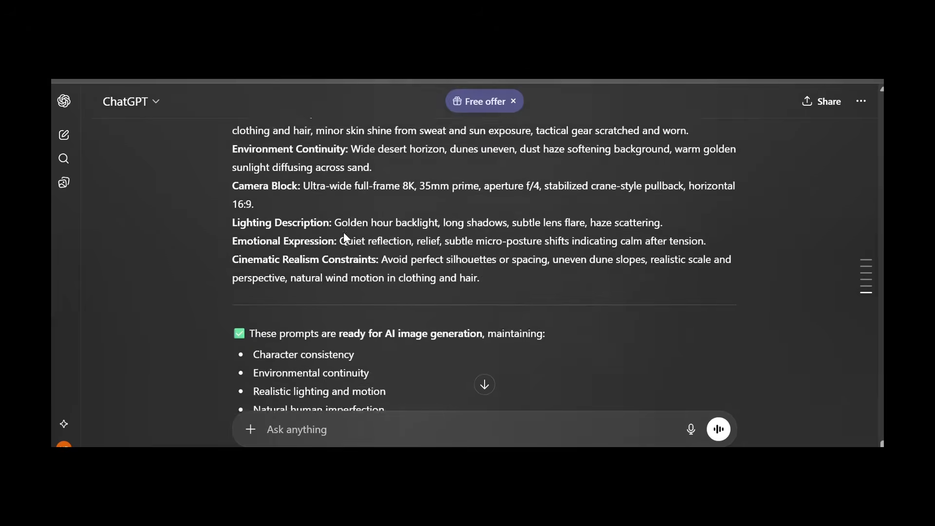
scroll(343, 231, "up", 20)
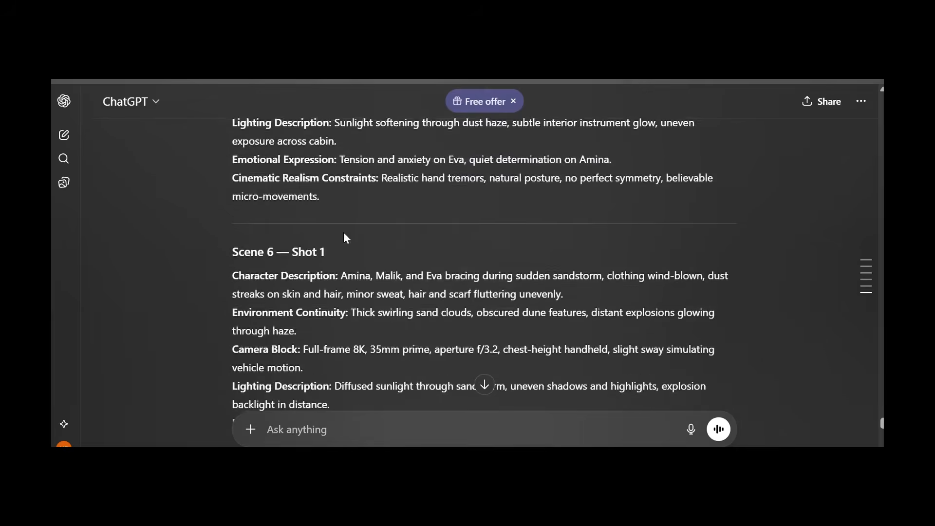
scroll(344, 233, "up", 15)
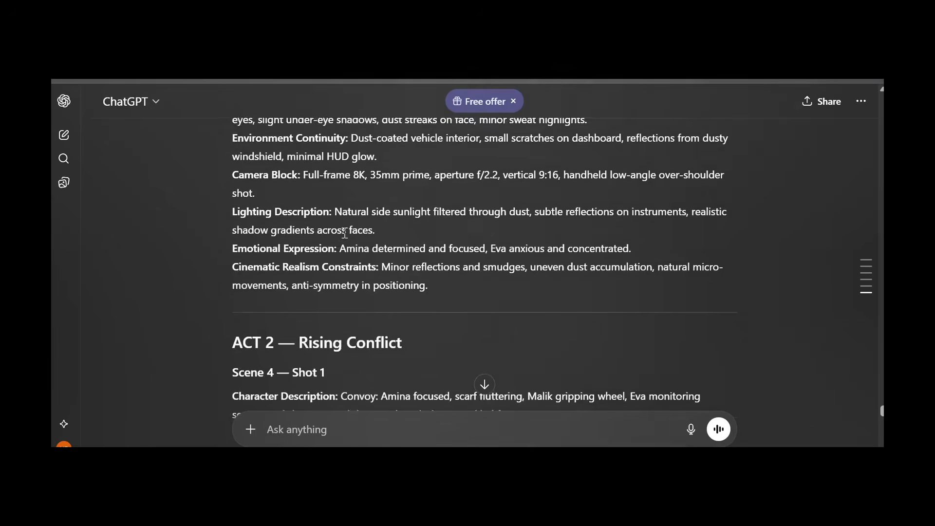
scroll(344, 233, "up", 1)
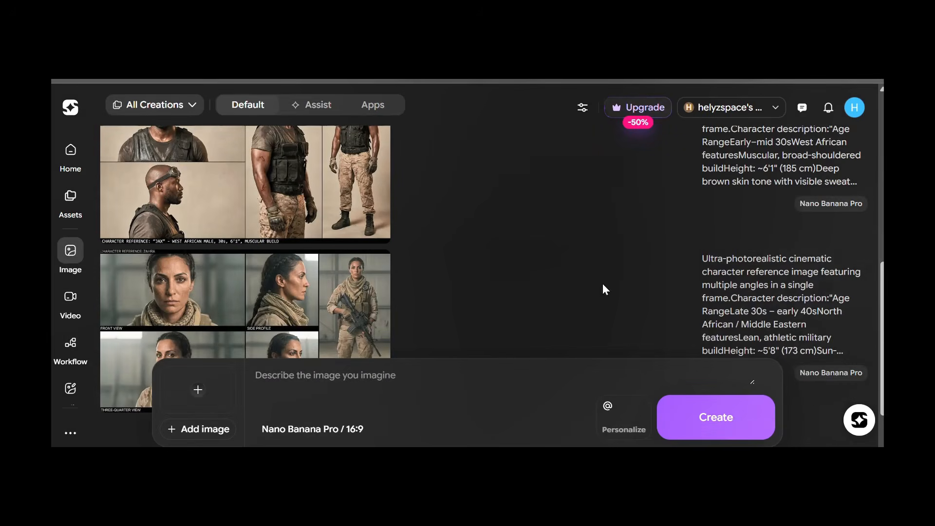
Review the image generation settings in ImagineArt, covering the model, image size and number of variations
mouse_move(882, 338)
left_mouse_down()
mouse_move(881, 161)
mouse_move(882, 345)
left_mouse_up()
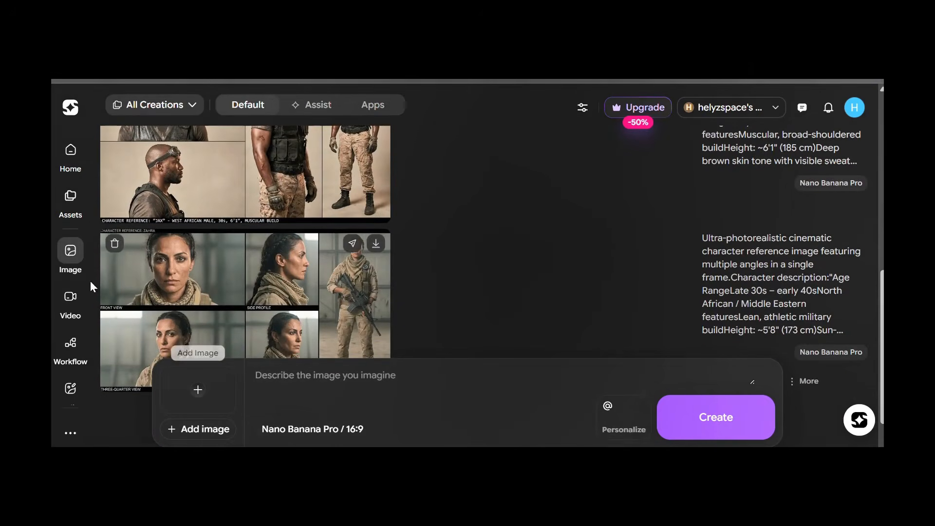
mouse_move(73, 263)
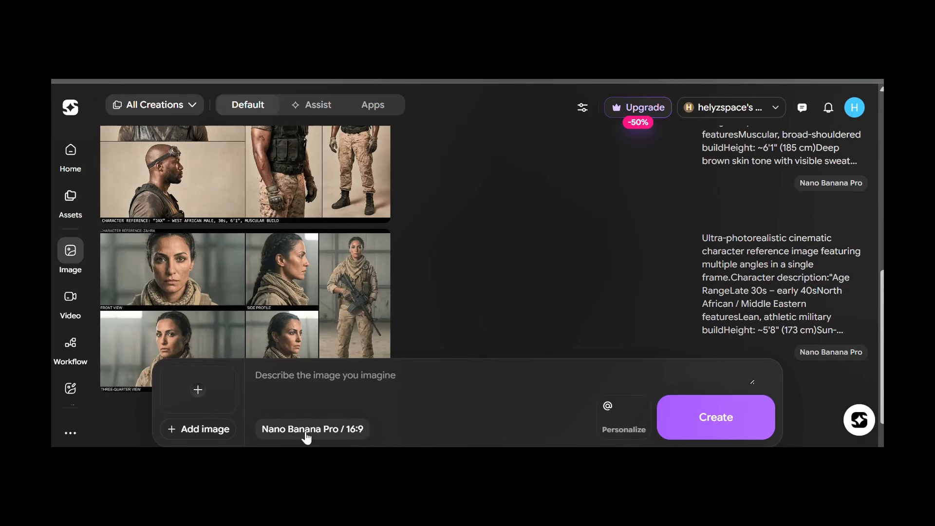
left_click(305, 436)
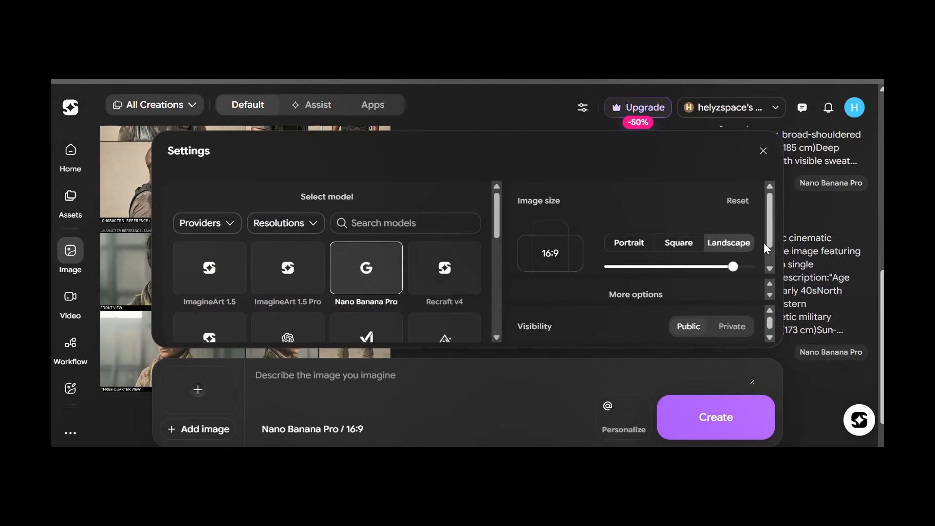
left_click(768, 294)
left_click(769, 295)
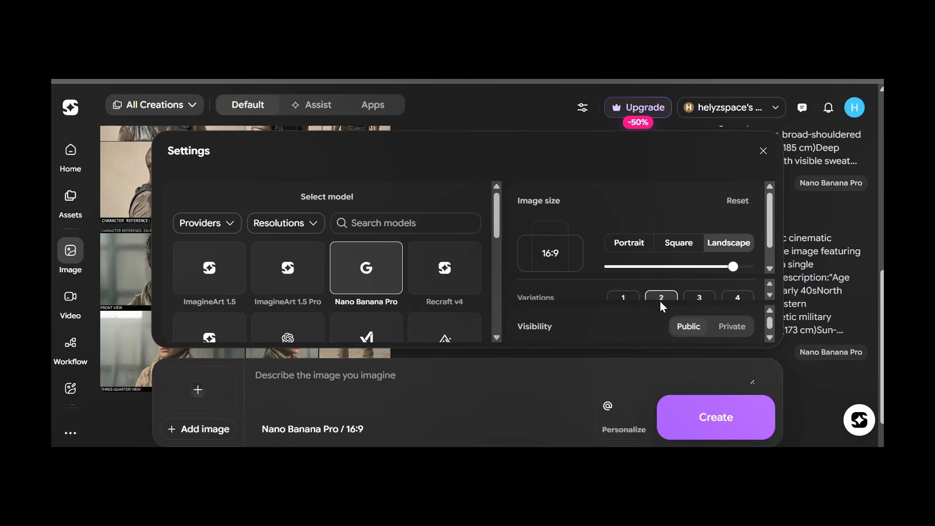
left_click(763, 151)
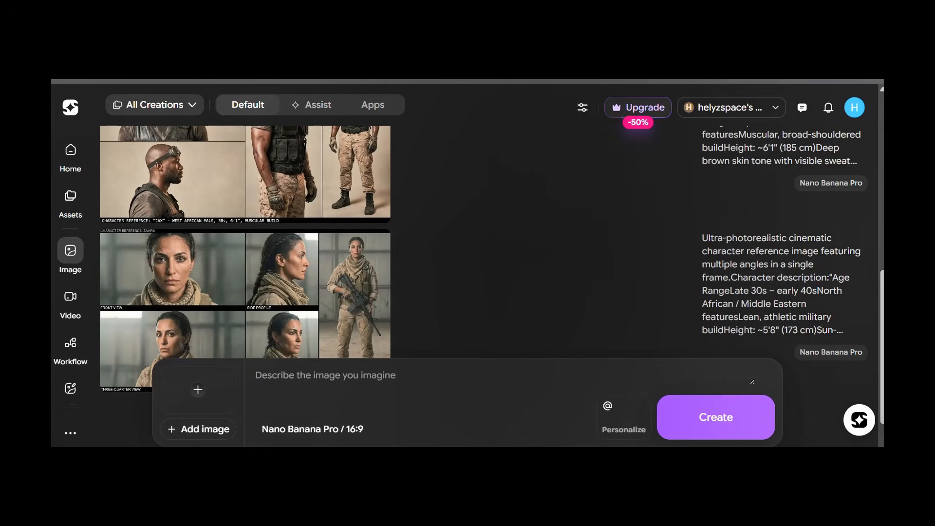
Copy the full Scene 1, Shot 1 prompt from the ChatGPT reply into ImagineArt's image prompt
left_click(715, 79)
left_click_drag(232, 266, 690, 330)
scroll(714, 332, "down", 15)
scroll(715, 331, "up", 15)
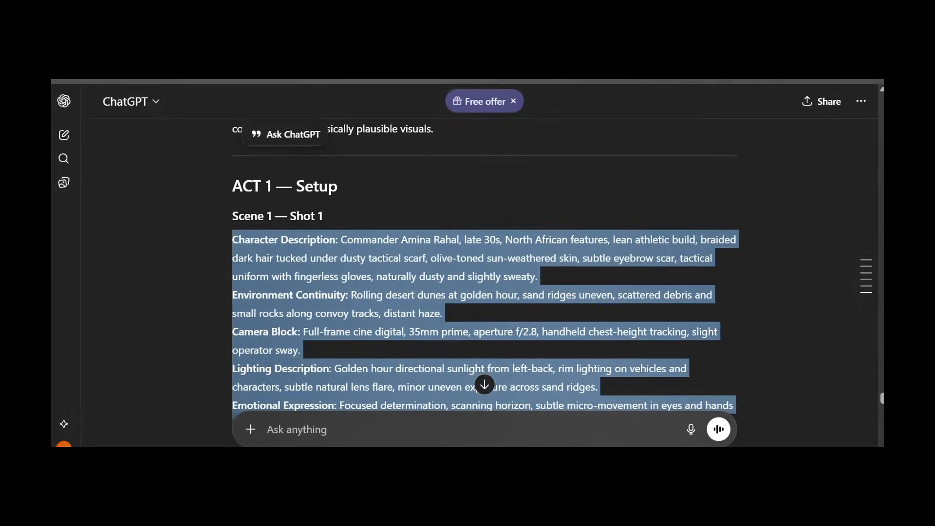
left_click(648, 80)
left_click(276, 401)
key("ctrl+v")
scroll(272, 389, "up", 5)
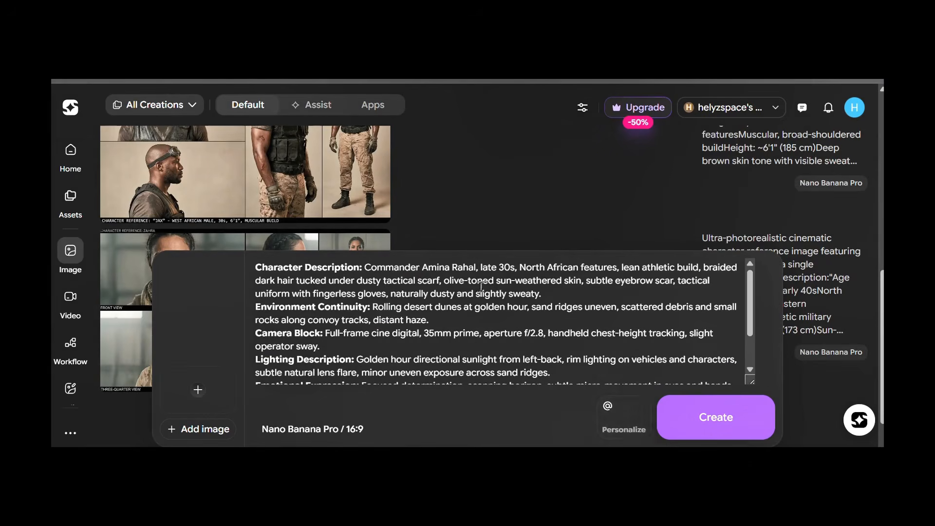
Replace the commander's plain-text name in the Character Description with an @ reference to her saved character
left_click(477, 267)
key("BackSpace")
key("BackSpace")
key("BackSpace")
key("BackSpace")
key("BackSpace")
key("BackSpace")
key("BackSpace")
key("BackSpace")
key("BackSpace")
key("BackSpace")
key("BackSpace")
type("@")
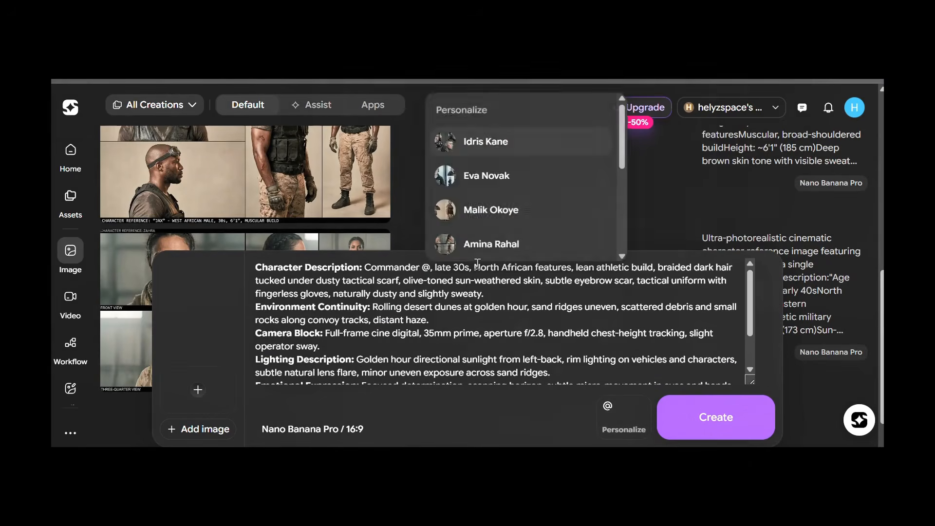
scroll(621, 168, "down", 1)
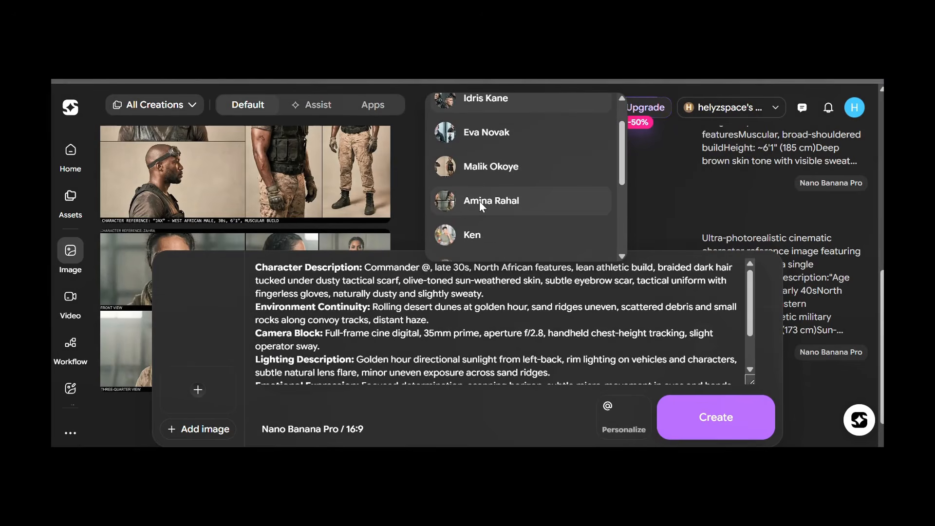
left_click(479, 201)
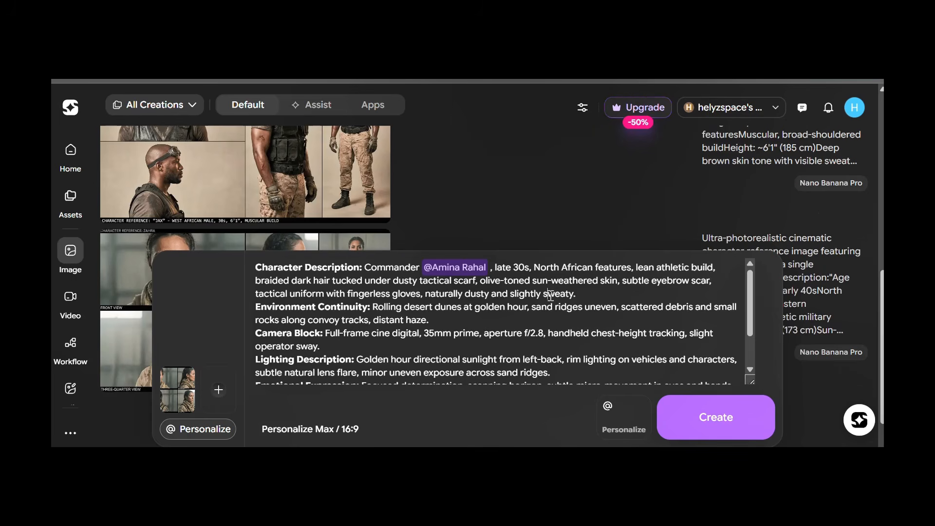
Generate the Scene 1, Shot 1 images and delete the variation in which the commander holds binoculars
scroll(480, 308, "down", 2)
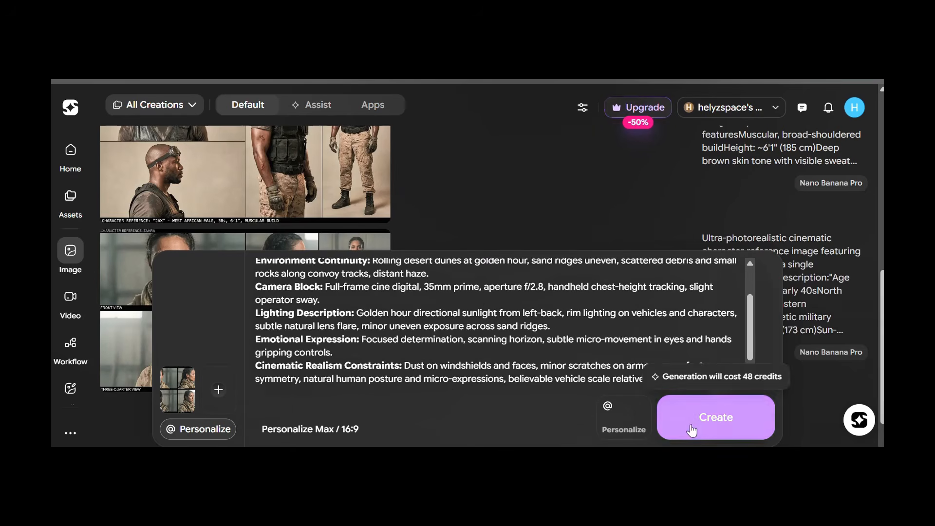
scroll(624, 340, "up", 1)
scroll(624, 341, "down", 1)
left_click(682, 422)
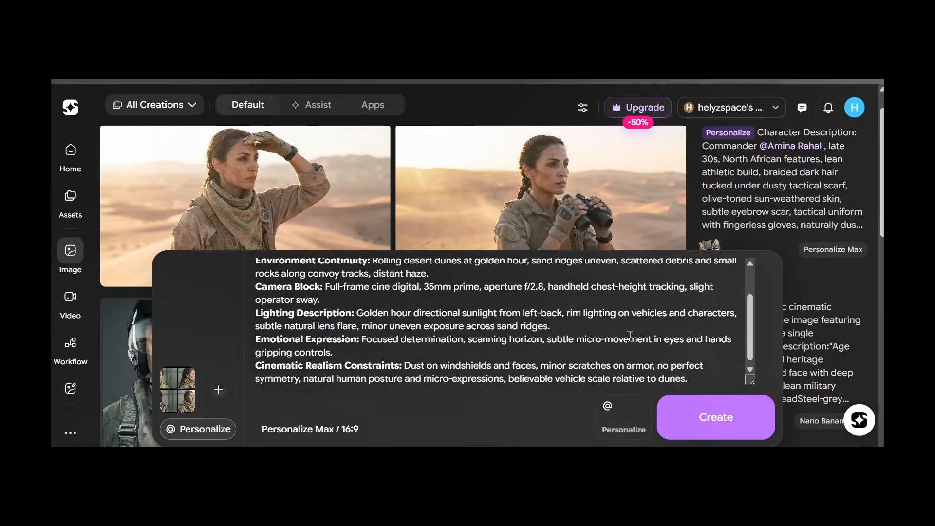
key("ctrl+a")
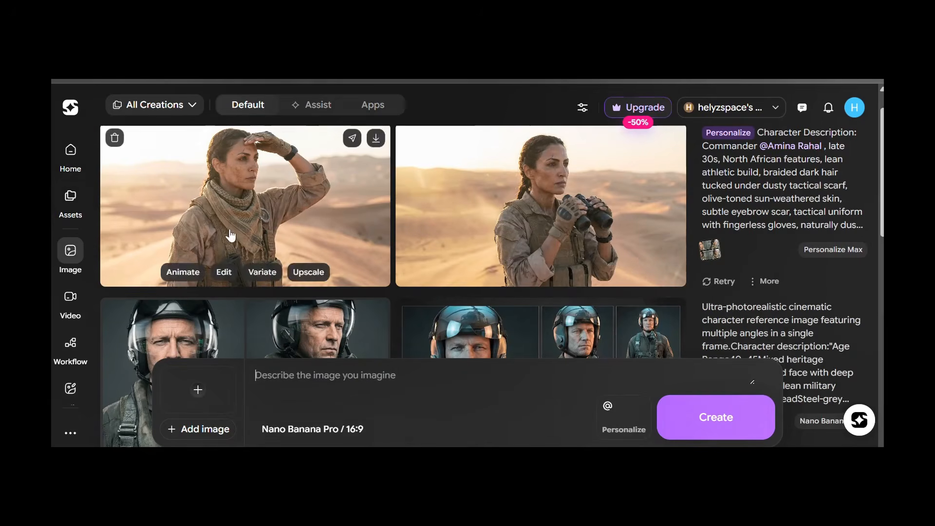
left_click(410, 138)
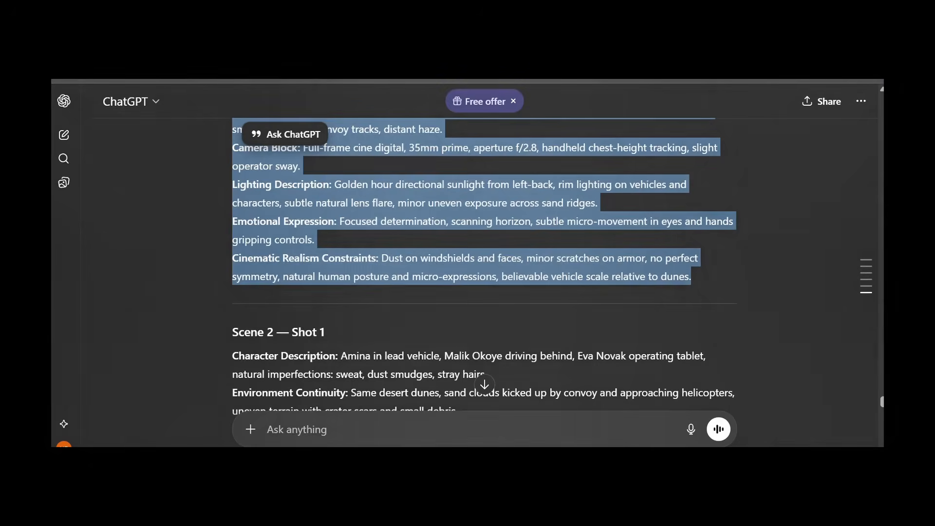
Copy the full Scene 2, Shot 1 prompt from the ChatGPT reply into ImagineArt's image prompt
left_click(300, 324)
scroll(300, 324, "down", 2)
scroll(300, 324, "down", 3)
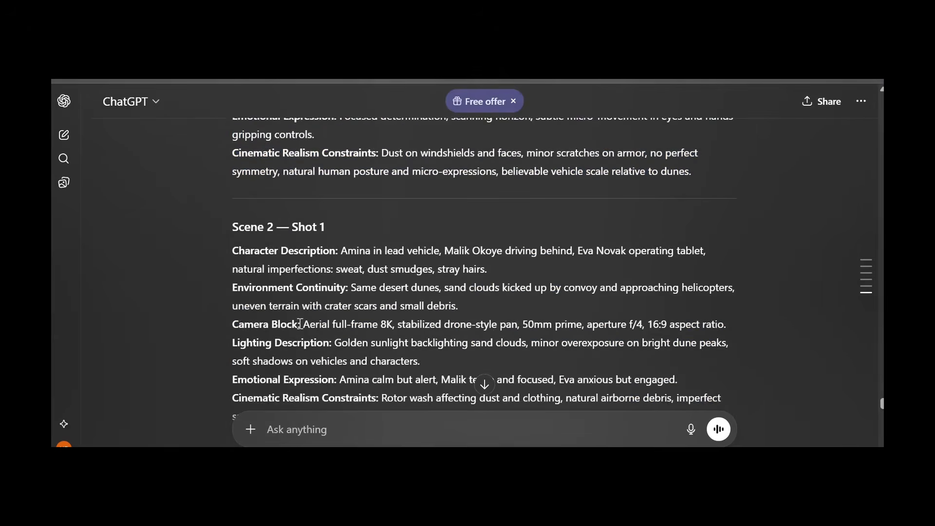
left_click_drag(226, 203, 564, 359)
key("ctrl+c")
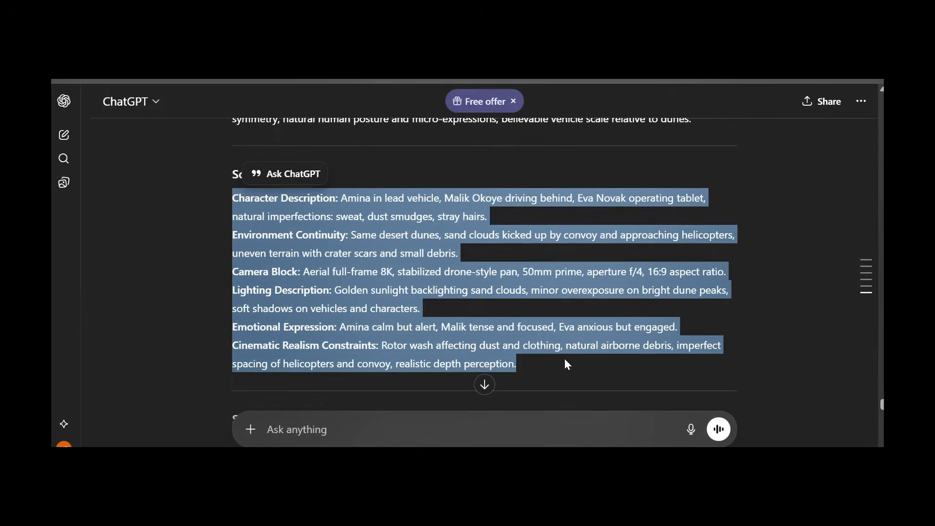
left_click(648, 76)
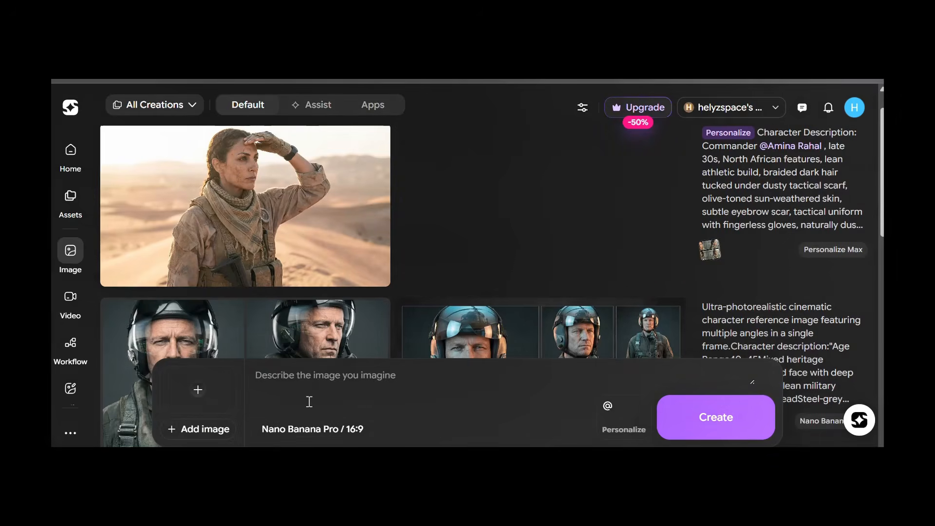
left_click(302, 401)
key("ctrl+v")
scroll(359, 328, "up", 1)
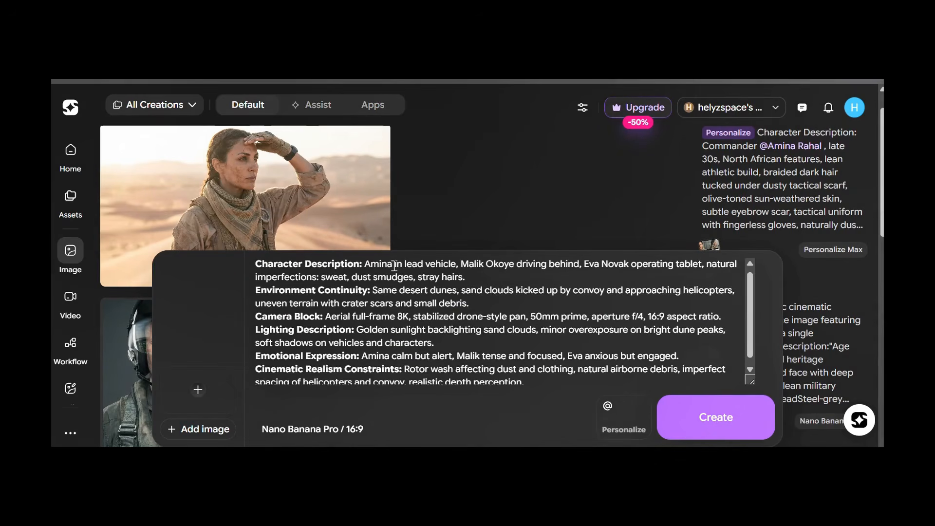
Replace the lead-vehicle character's name in the Scene 2 prompt with an @ reference to the saved commander character
key("BackSpace")
key("BackSpace")
key("BackSpace")
key("BackSpace")
key("BackSpace")
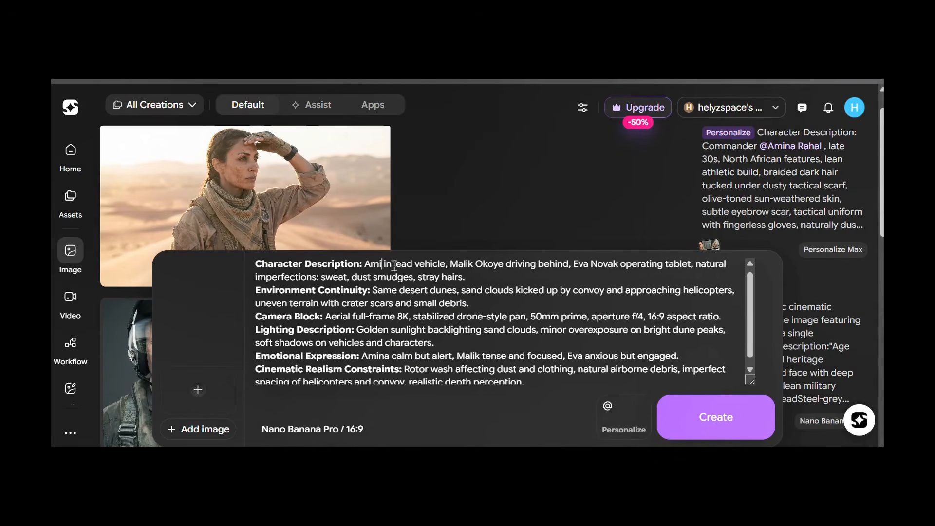
type("@")
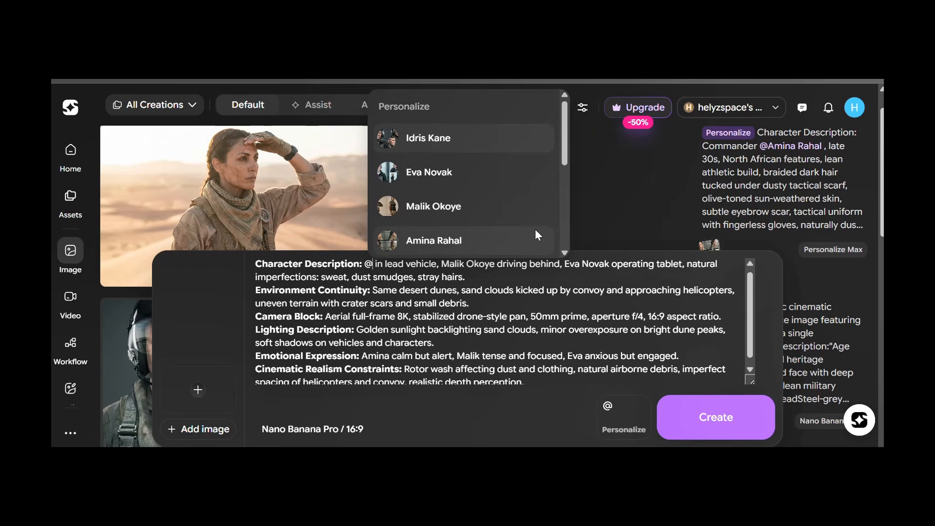
left_click(459, 239)
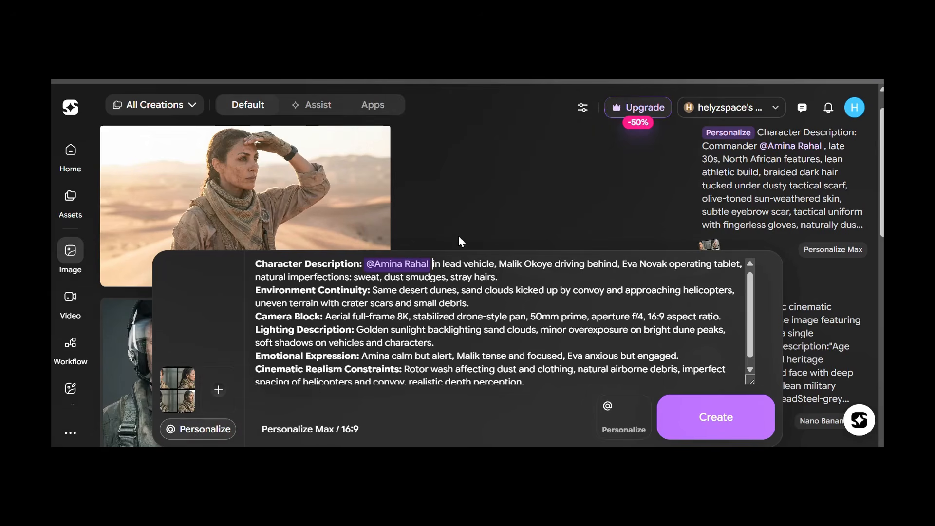
Replace the name of the character driving behind with an @ reference to his saved character
left_click(551, 264)
key("BackSpace")
key("BackSpace")
key("BackSpace")
key("BackSpace")
key("BackSpace")
key("BackSpace")
key("BackSpace")
key("BackSpace")
key("BackSpace")
key("BackSpace")
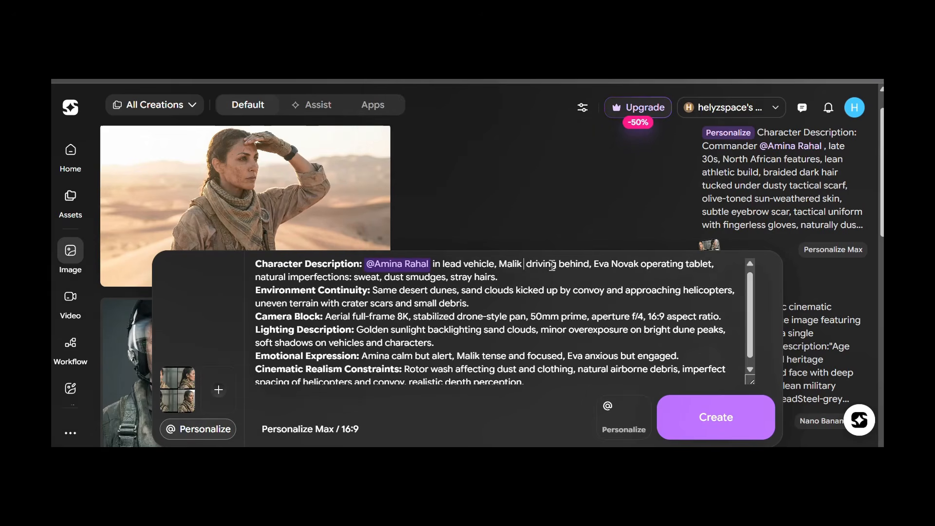
key("BackSpace")
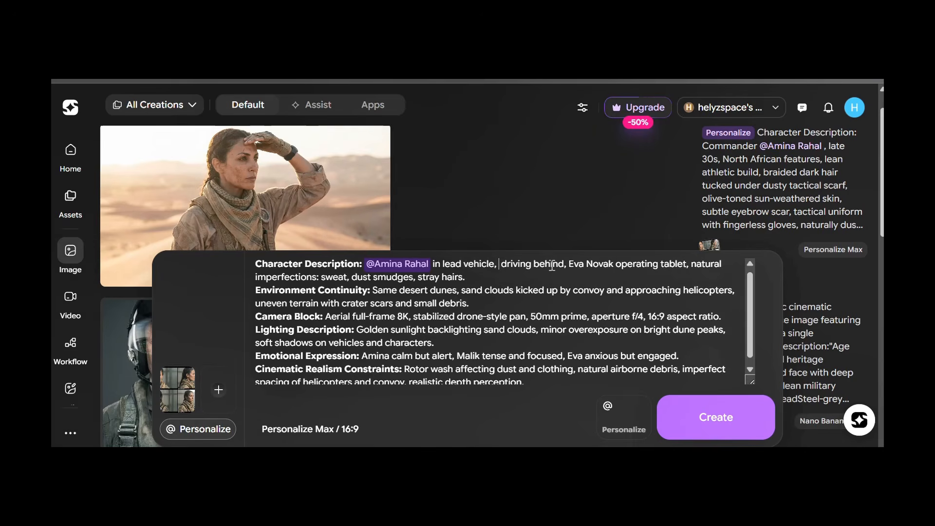
type("@")
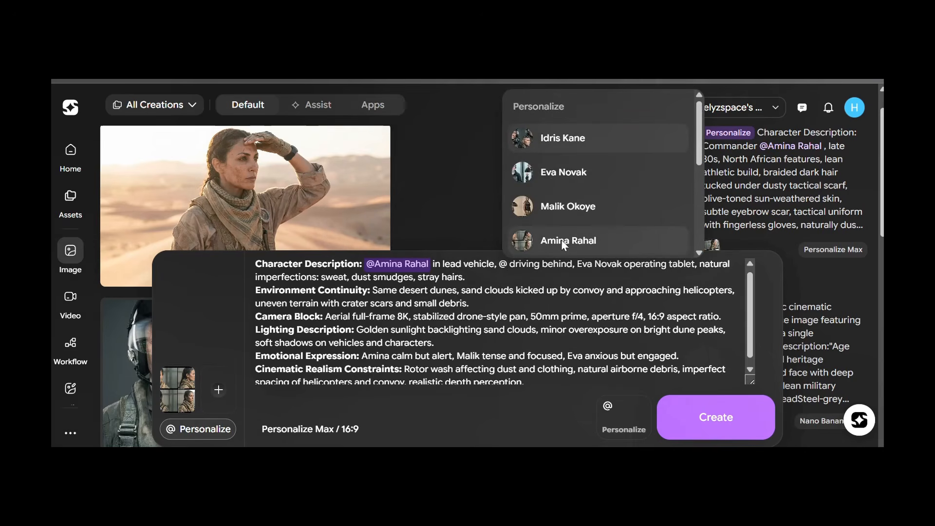
left_click(560, 215)
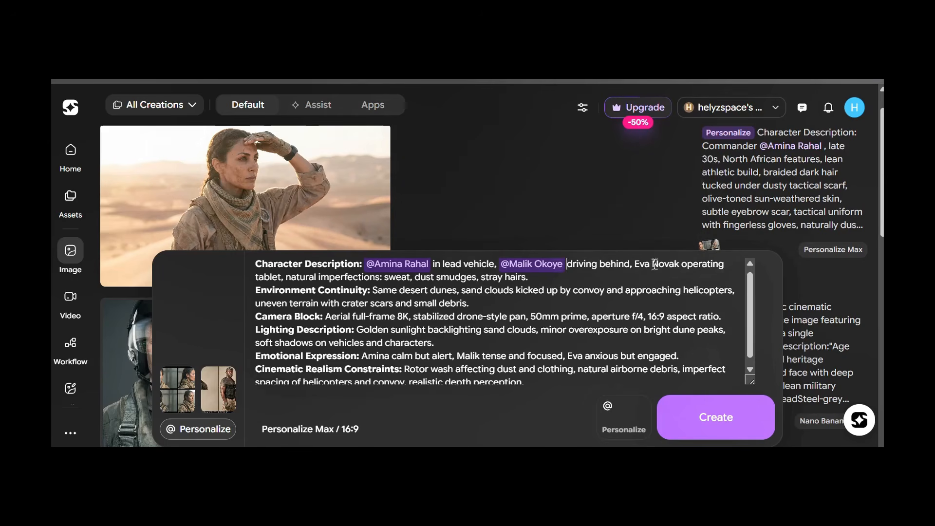
Replace the tablet operator's name in the Character Description with an @ reference to her saved character
left_click_drag(634, 264, 678, 263)
type("@Eva")
key("ctrl+z")
type("@E")
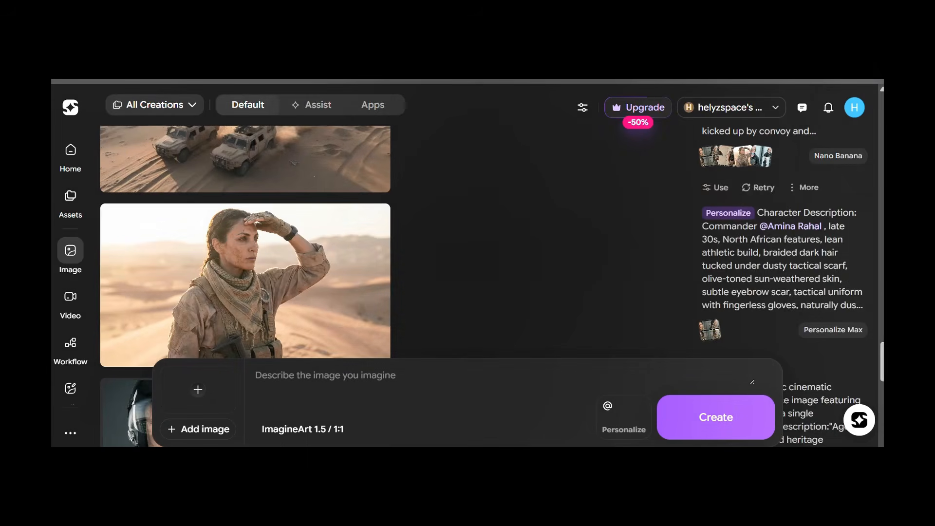
Look through the generated keyframe images for the convoy and vehicle-interior shots in ImagineArt
scroll(605, 241, "up", 10)
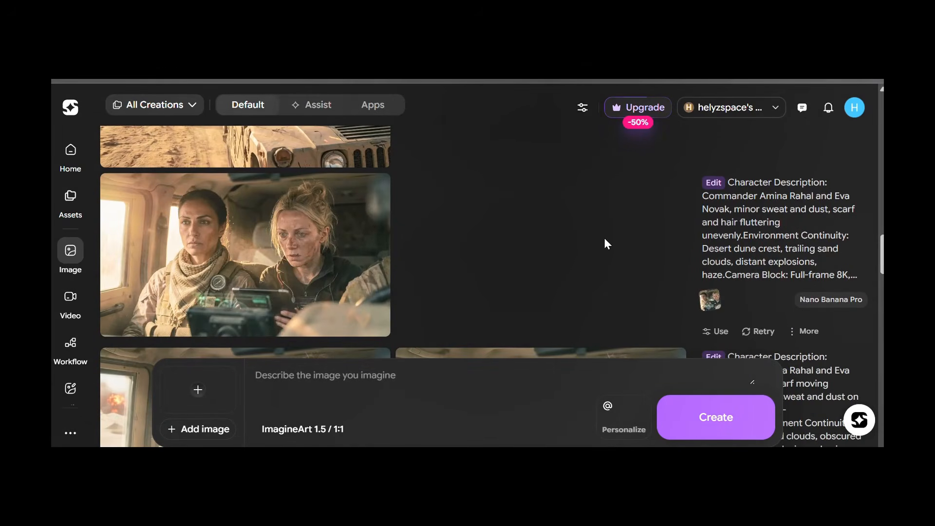
scroll(604, 243, "up", 3)
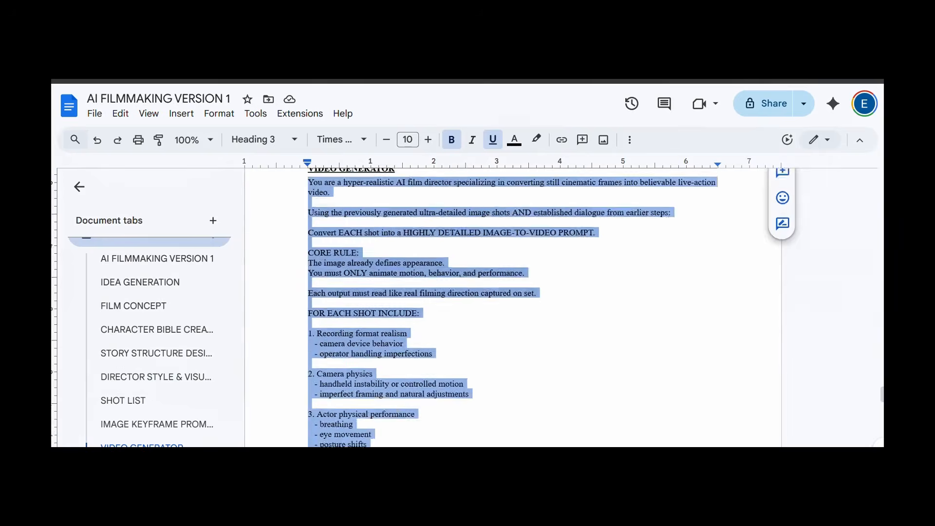
Copy the Video Generator prompt from the Google Docs document and submit it in the ChatGPT conversation
scroll(511, 306, "down", 15)
key("ctrl+c")
key("alt+Tab")
key("ctrl+v")
key("Return")
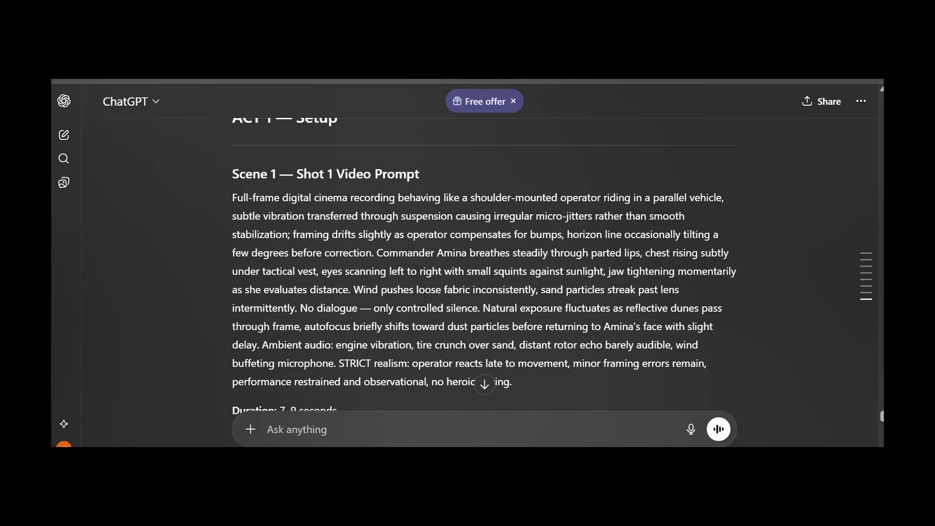
Open the keyframe of the woman shielding her eyes in the desert for animation into a video in ImagineArt
scroll(555, 253, "down", 20)
scroll(555, 254, "up", 10)
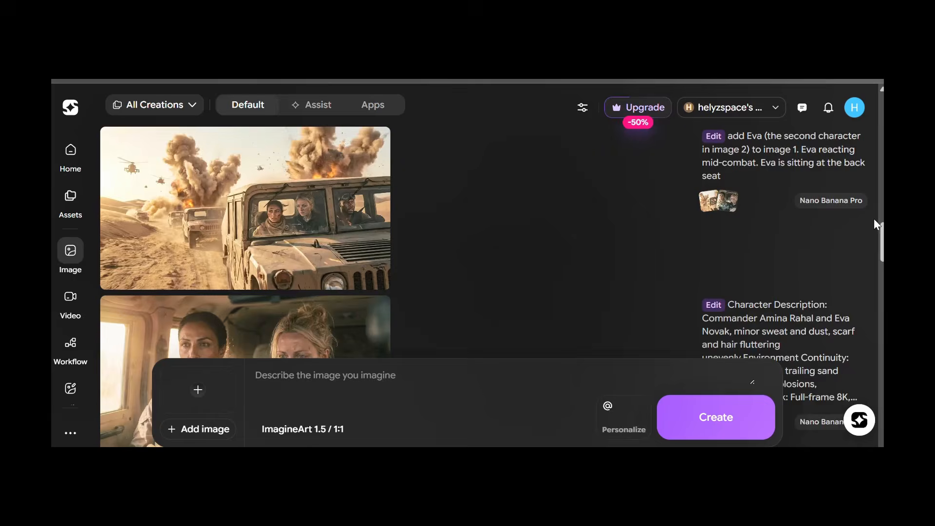
scroll(876, 224, "down", 15)
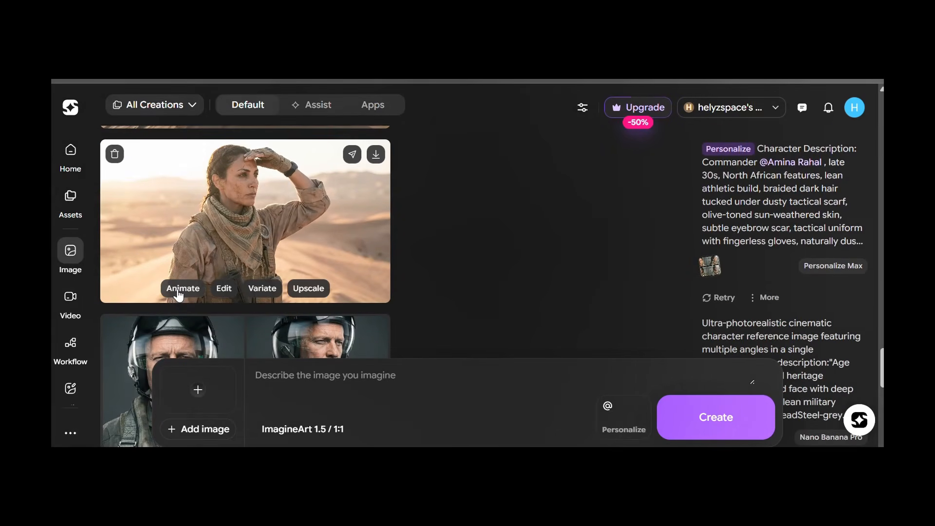
left_click(178, 292)
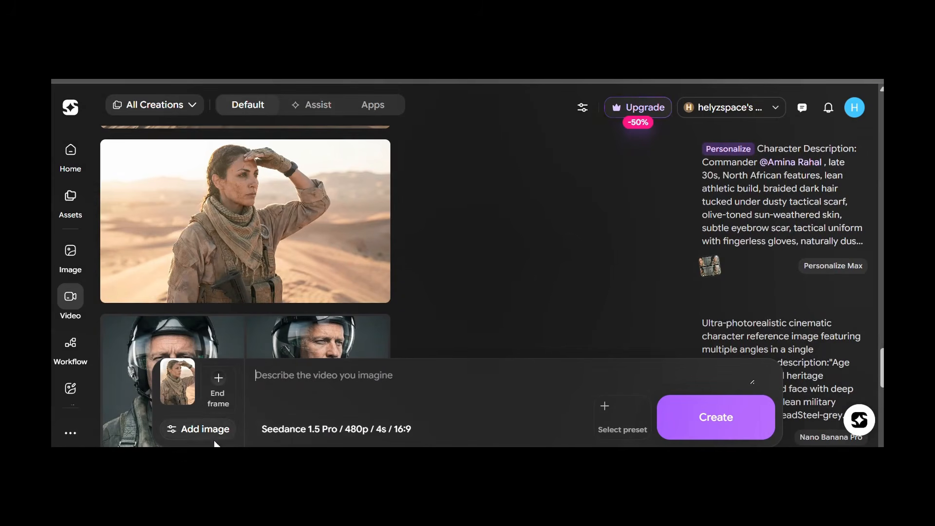
Choose the Kling 3.0 Pro video model and set the clip duration to 8 seconds
left_click(297, 428)
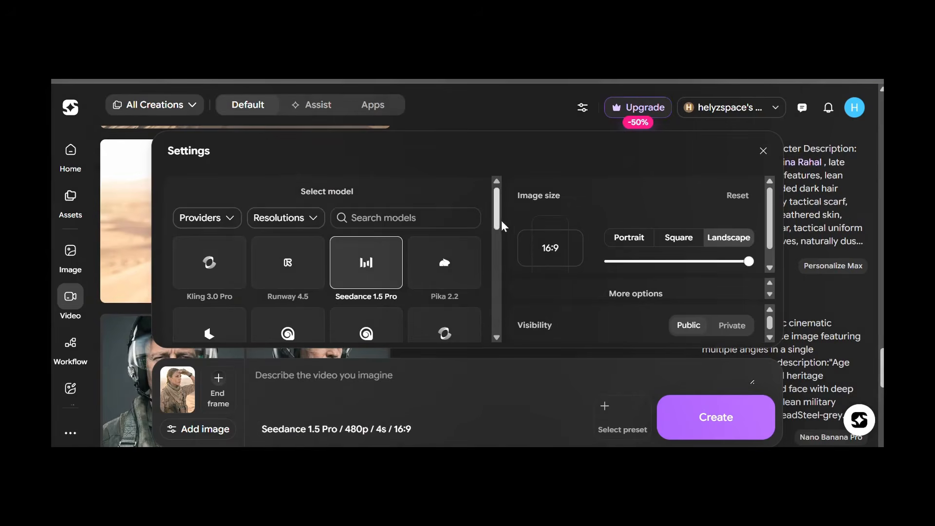
mouse_move(496, 225)
left_mouse_down()
mouse_move(499, 329)
mouse_move(486, 210)
left_mouse_up()
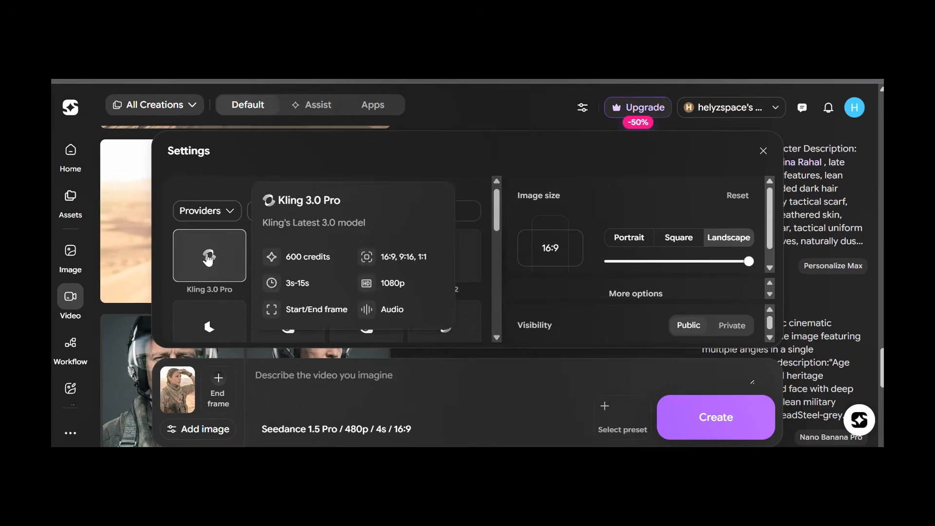
left_click(244, 262)
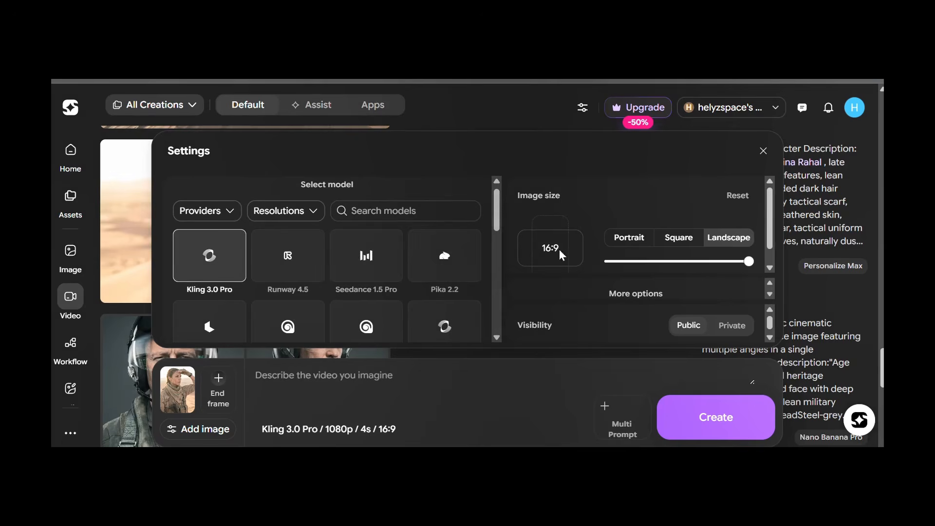
left_click_drag(769, 248, 769, 260)
left_click(770, 293)
left_click(769, 292)
left_click(769, 292)
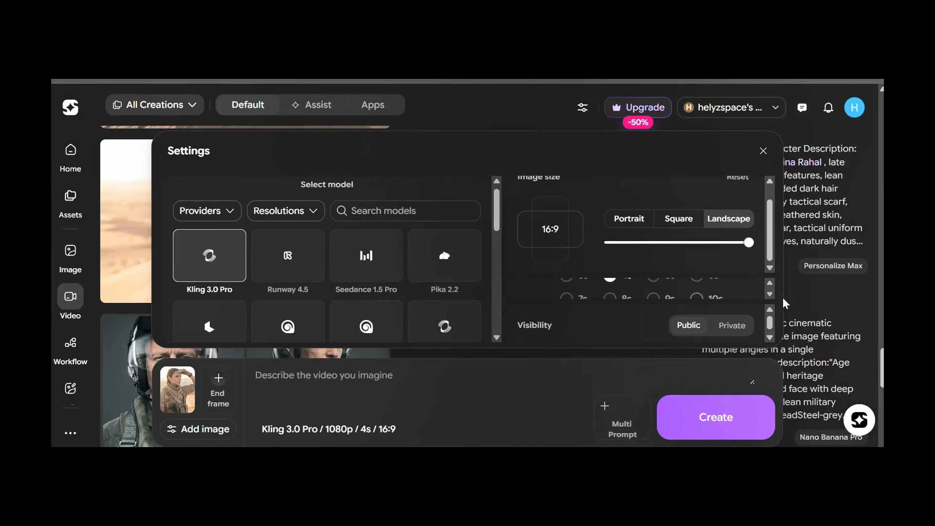
left_click(770, 293)
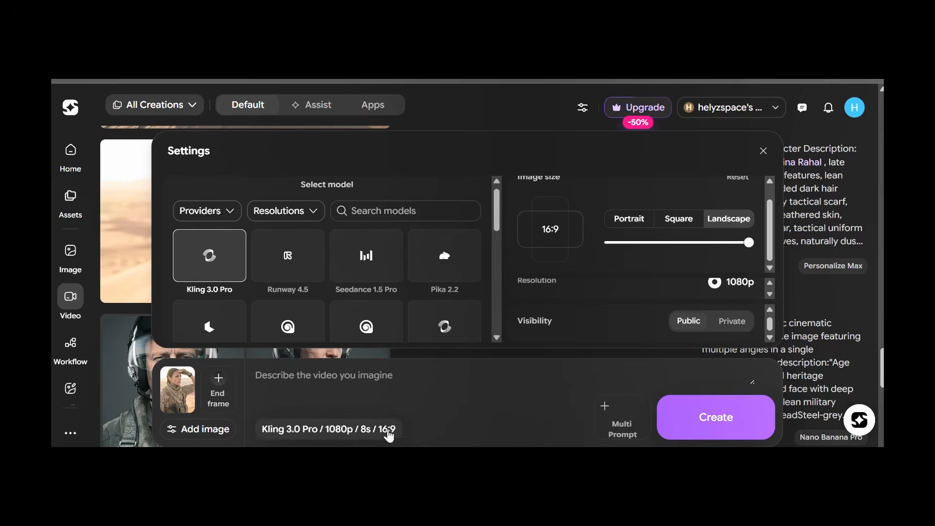
left_click(634, 435)
left_click(757, 160)
Copy the Scene 1 Shot 1 video prompt from the ChatGPT response and paste it into the ImagineArt video description
left_click(730, 81)
scroll(447, 219, "up", 3)
scroll(446, 223, "up", 6)
scroll(236, 190, "down", 7)
left_click_drag(234, 193, 556, 385)
left_click(554, 380)
left_click_drag(224, 200, 537, 380)
left_click(730, 80)
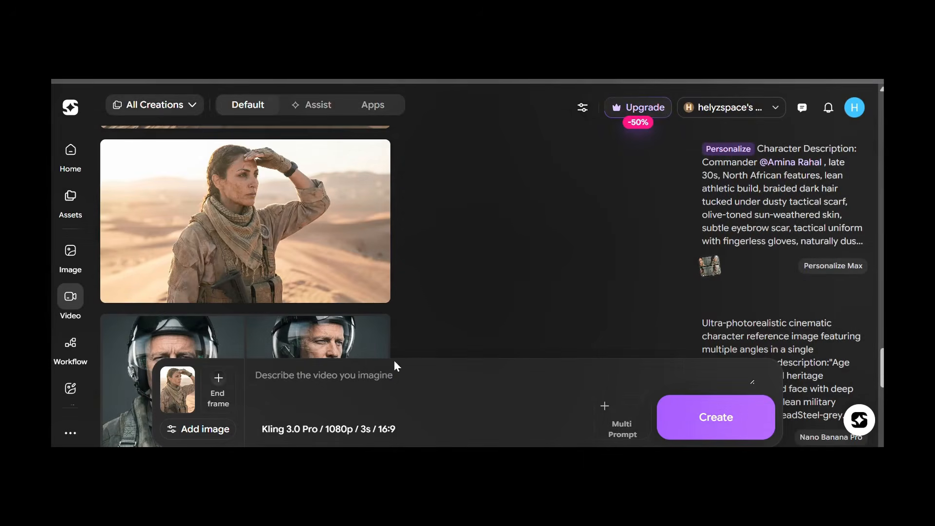
key("ctrl+v")
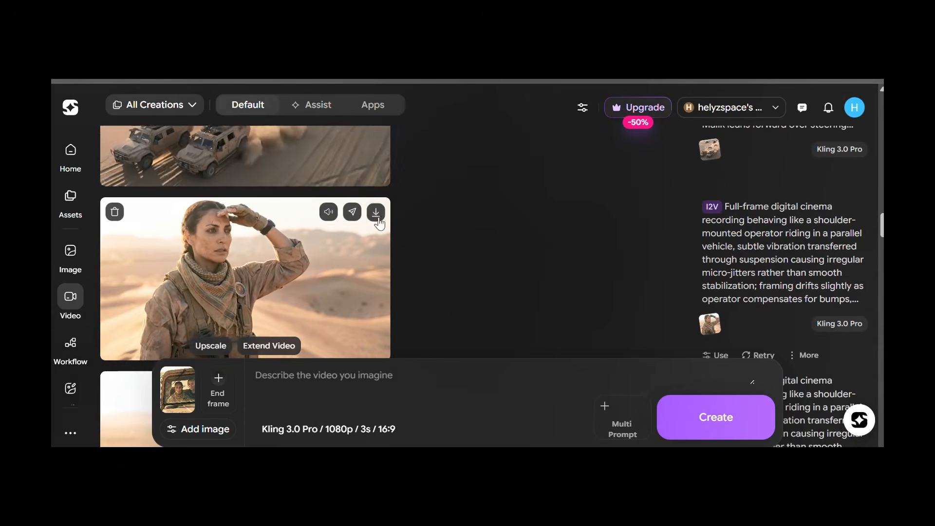
Download the generated aerial video of the convoy and helicopters crossing the desert
scroll(404, 244, "up", 3)
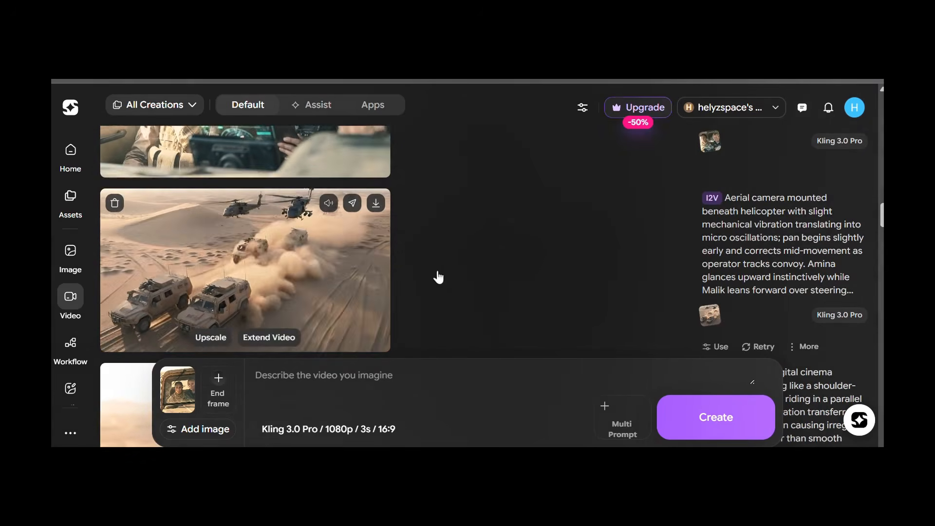
left_click(378, 205)
left_click(462, 287)
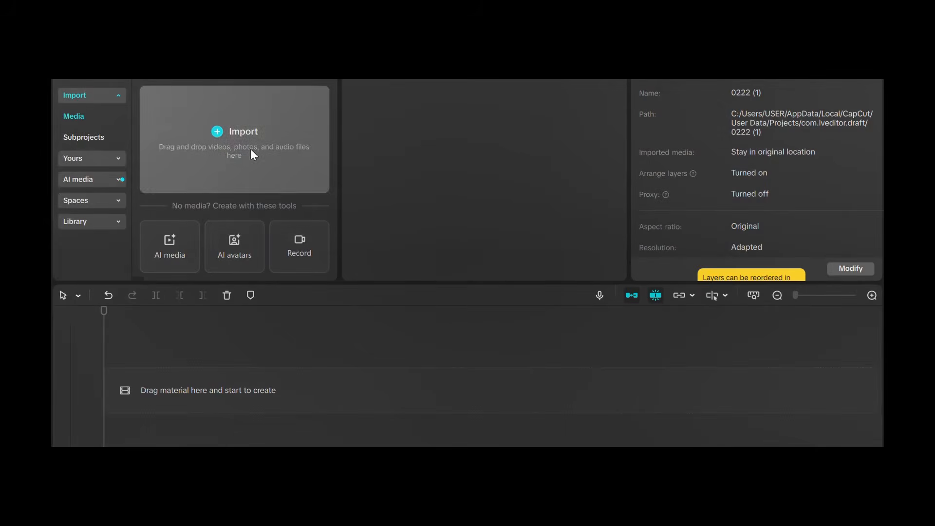
Switch to CapCut and import the nine generated shot videos from the Downloads folder
left_click(250, 149)
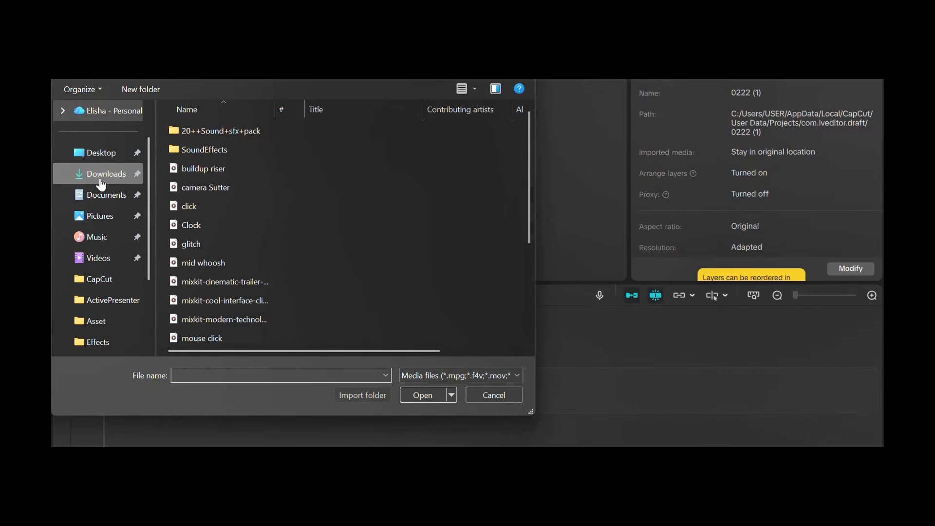
left_click(100, 174)
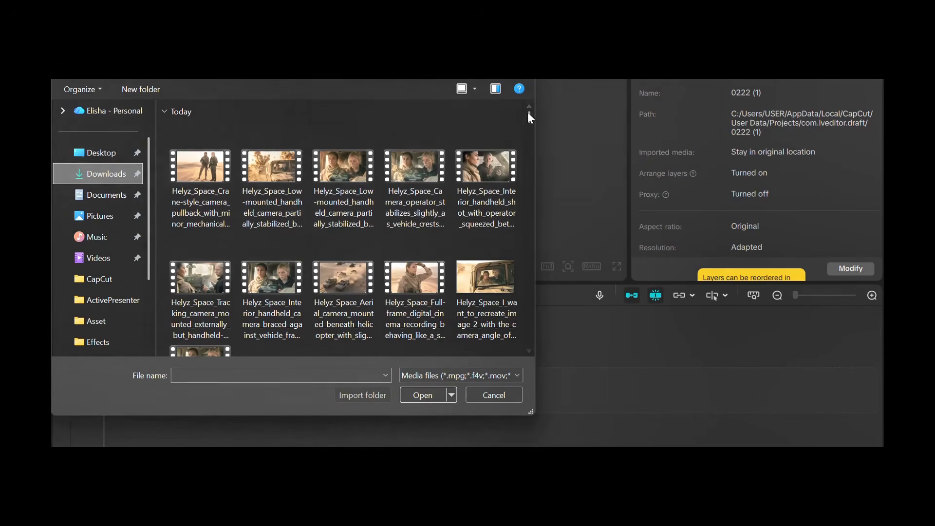
scroll(529, 120, "down", 1)
left_click(423, 261)
left_click(338, 266, "ctrl")
left_click(272, 268, "ctrl")
left_click(192, 270, "ctrl")
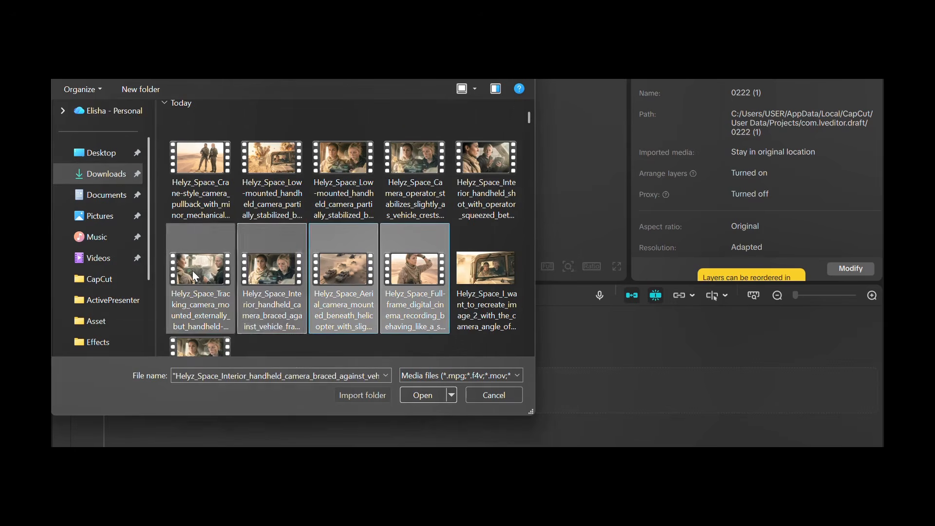
left_click(487, 204, "ctrl")
left_click(408, 195, "ctrl")
left_click(321, 181, "ctrl")
left_click(267, 180, "ctrl")
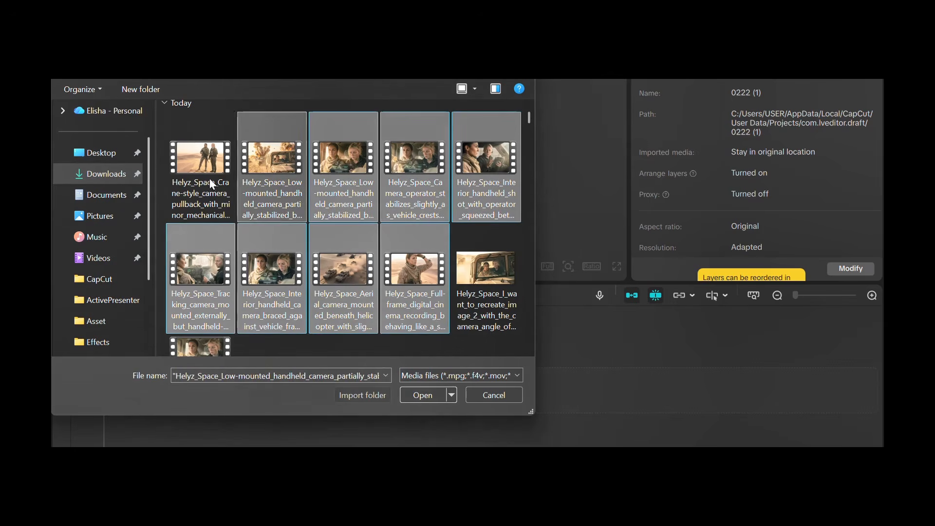
left_click(201, 182, "ctrl")
left_click(388, 327, "ctrl")
left_click(431, 392)
Add the clip of the woman shielding her eyes to the timeline, followed by the aerial convoy clip
scroll(335, 200, "down", 1)
scroll(334, 200, "down", 3)
left_click(210, 252)
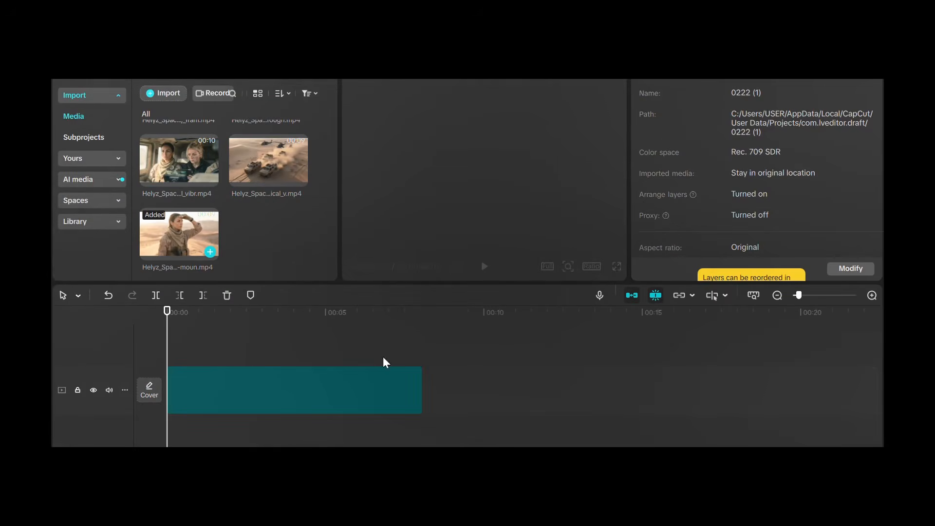
left_click_drag(167, 345, 424, 312)
left_click(299, 179)
Append the braced-camera interior clip, the external tracking clip and the interior profile clip with the tablet operator to the timeline
left_click(691, 357)
left_click(209, 179)
left_click(776, 295)
left_click(571, 315)
left_click_drag(333, 229, 331, 169)
left_click(298, 194)
left_click(210, 194)
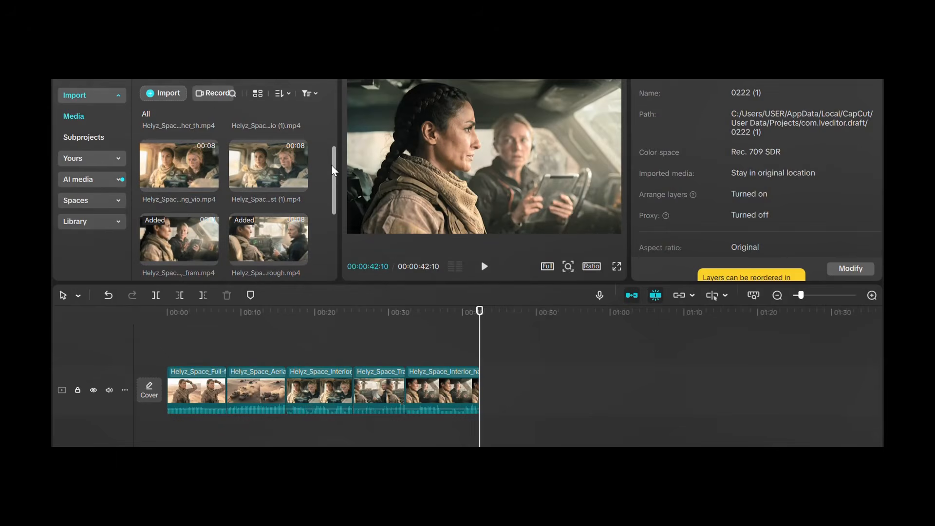
Preview the two remaining vehicle-interior clips of both women side by side and append them, the crest shot first, to the timeline
left_click(179, 171)
key("space")
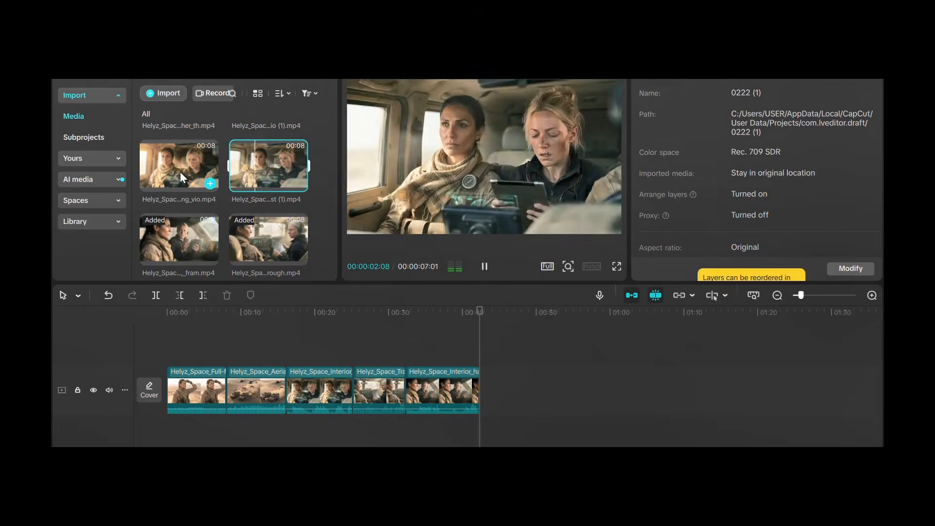
left_click(210, 184)
left_click(299, 184)
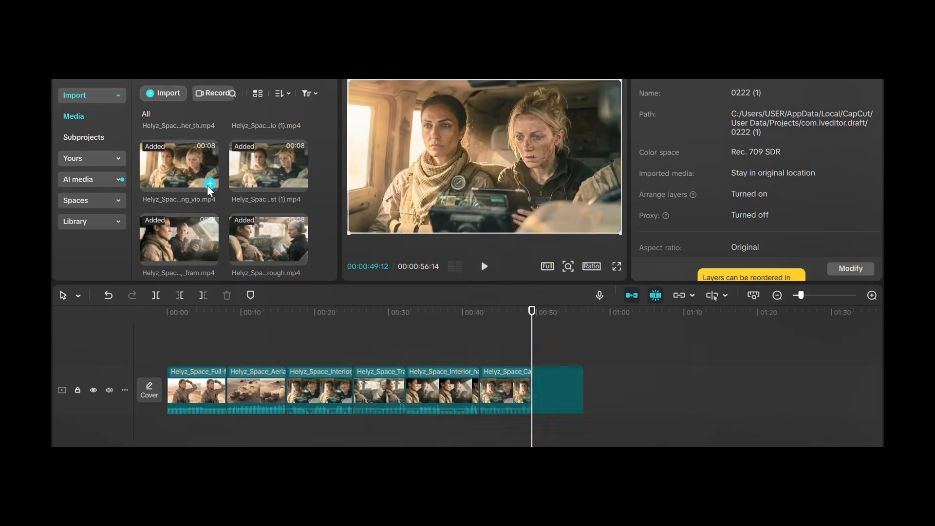
key("ctrl+z")
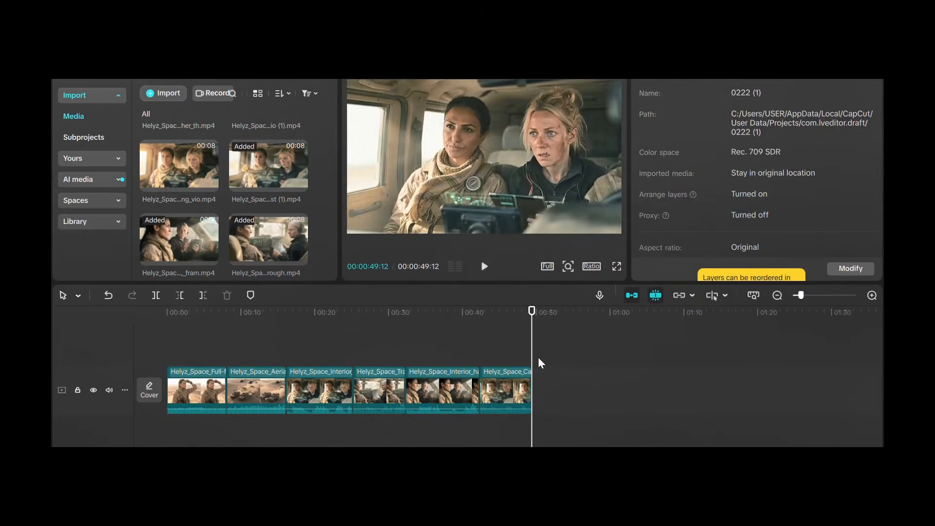
left_click(212, 186)
Append the vehicle-with-explosions clip and the crane shot of two figures on the dunes, and return the playhead to the start
scroll(323, 215, "up", 2)
left_click(299, 168)
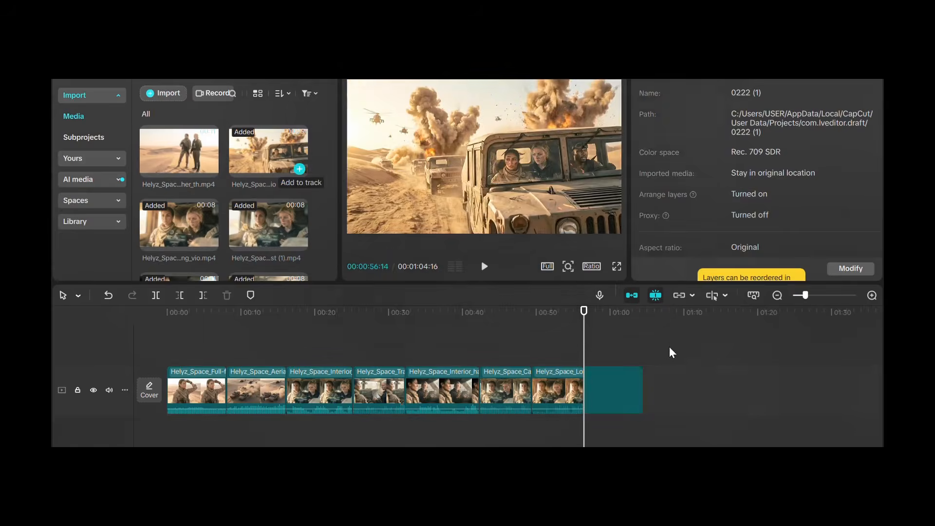
left_click(210, 169)
left_click(179, 355)
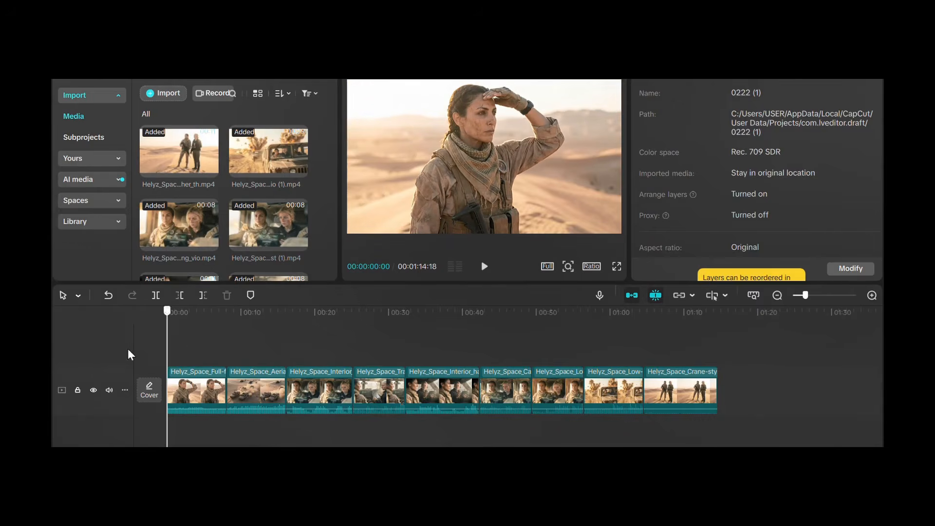